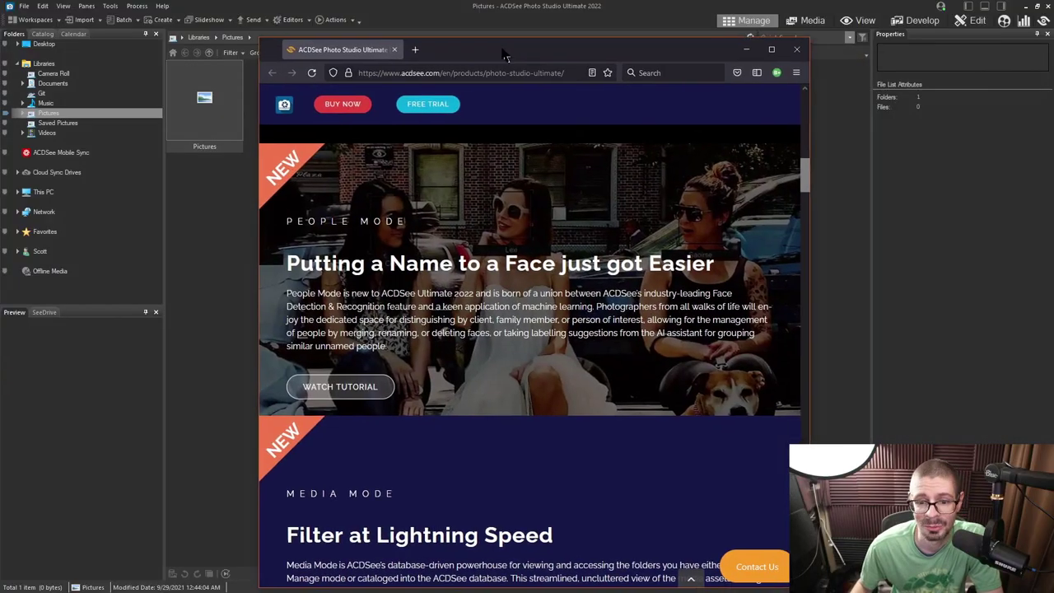
Step: Move the Firefox window up-left and scroll through the People Mode and Media Mode sections
mouse_move(499, 39)
mouse_down()
mouse_move(476, 31)
mouse_move(478, 42)
mouse_up()
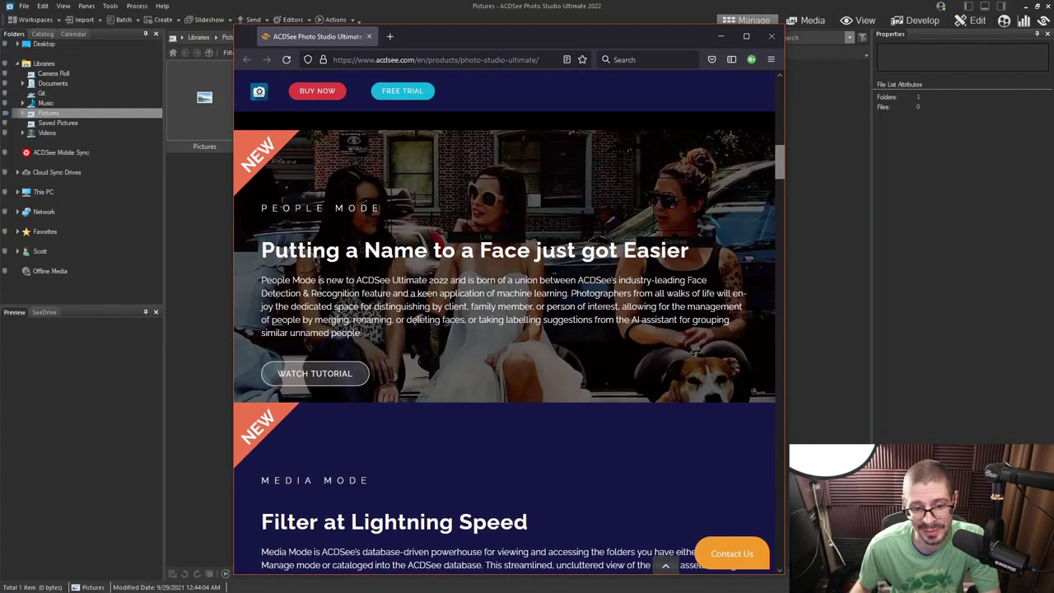
scroll(554, 257, down, 3)
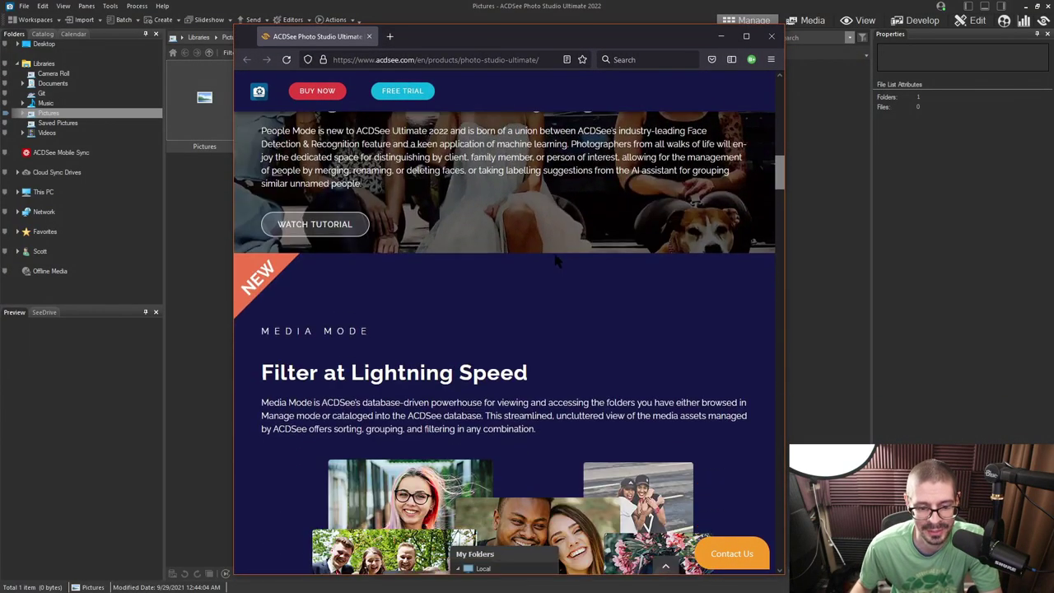
scroll(554, 257, down, 4)
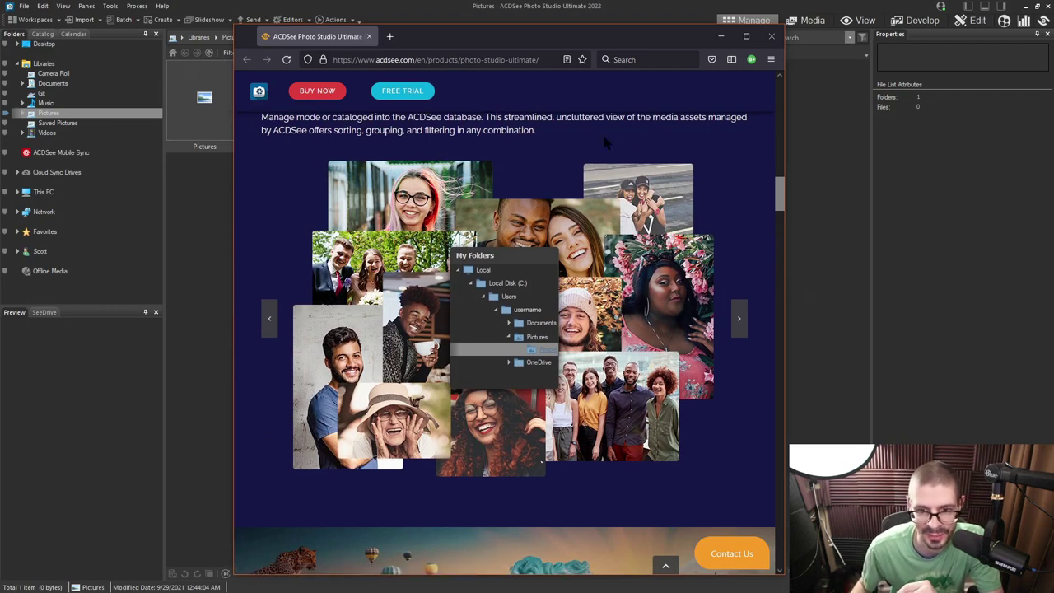
scroll(474, 147, up, 6)
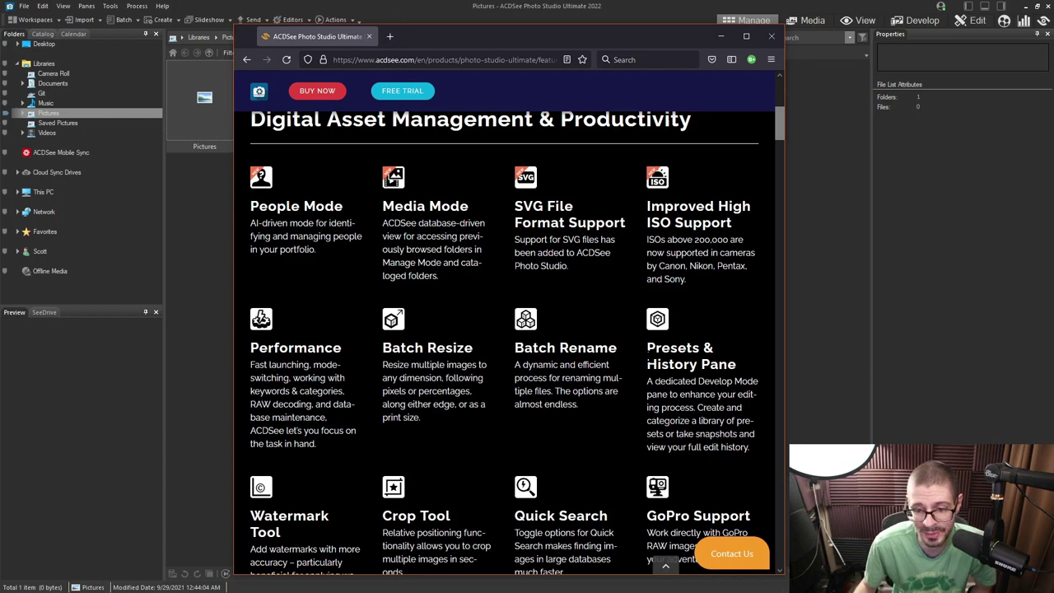
Step: Scroll further down the ACDSee features list in Firefox
scroll(395, 298, down, 5)
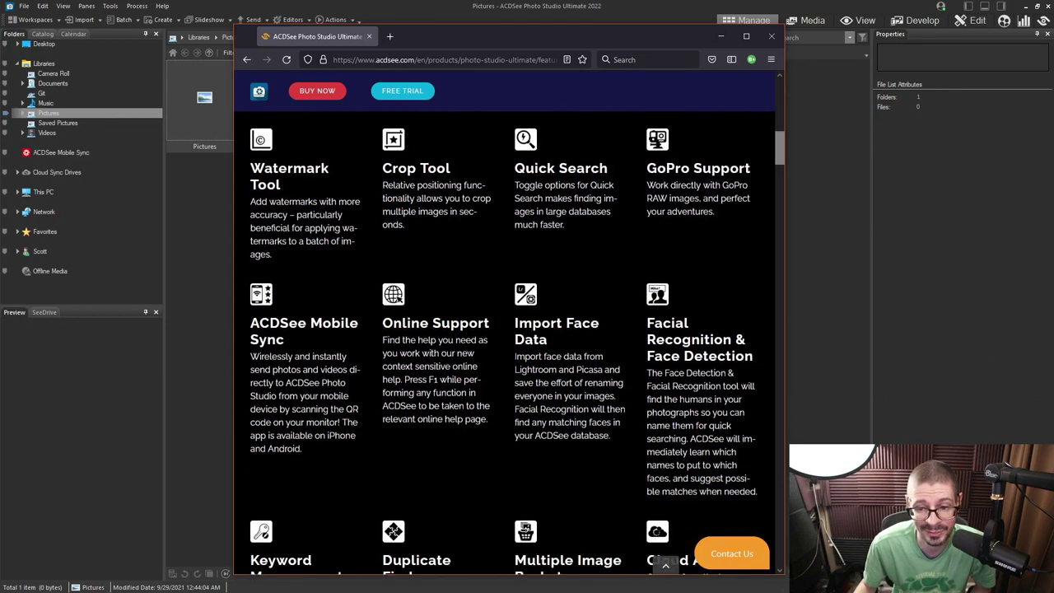
scroll(395, 298, down, 3)
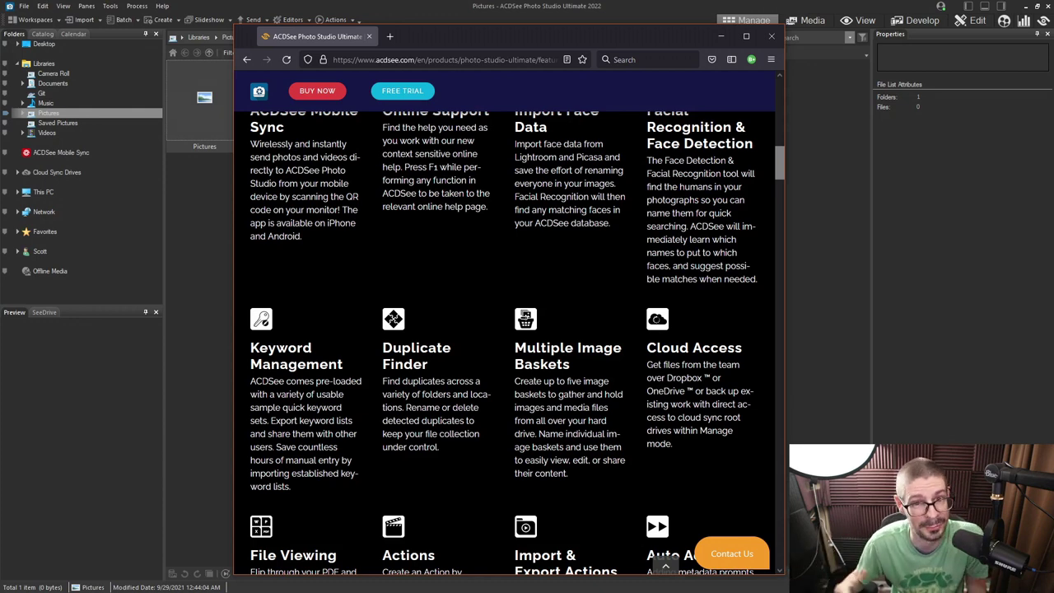
scroll(590, 306, down, 5)
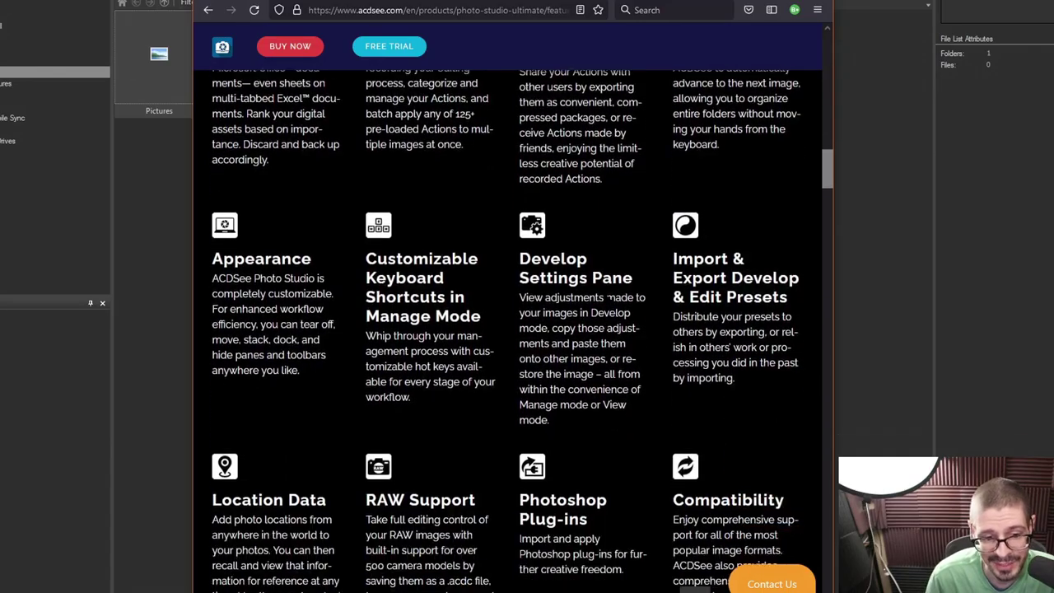
scroll(607, 298, down, 5)
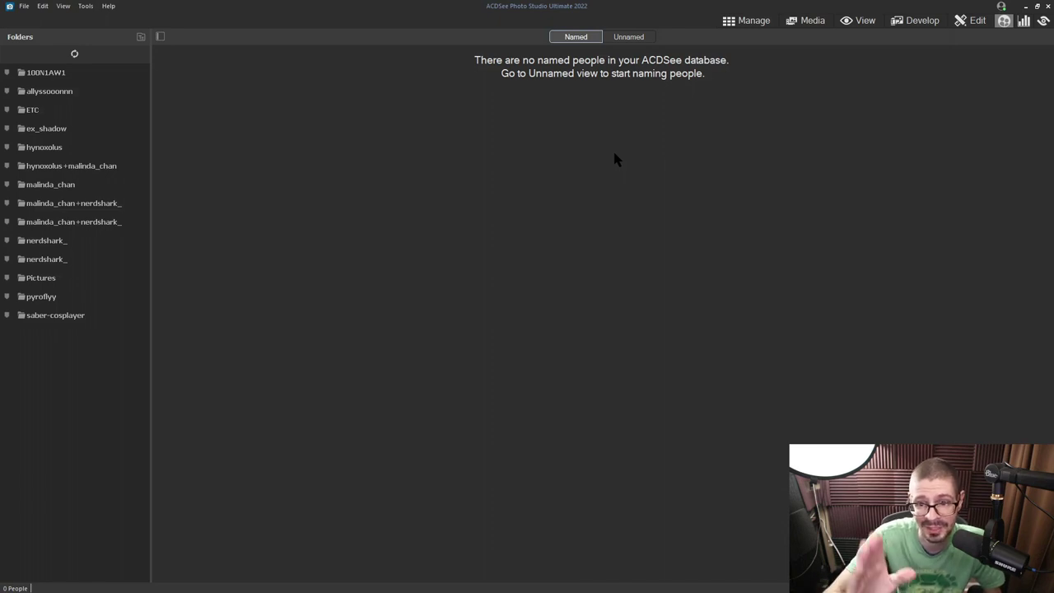
Step: Switch to the Unnamed tab and scroll through the 810 detected face thumbnails
click(629, 34)
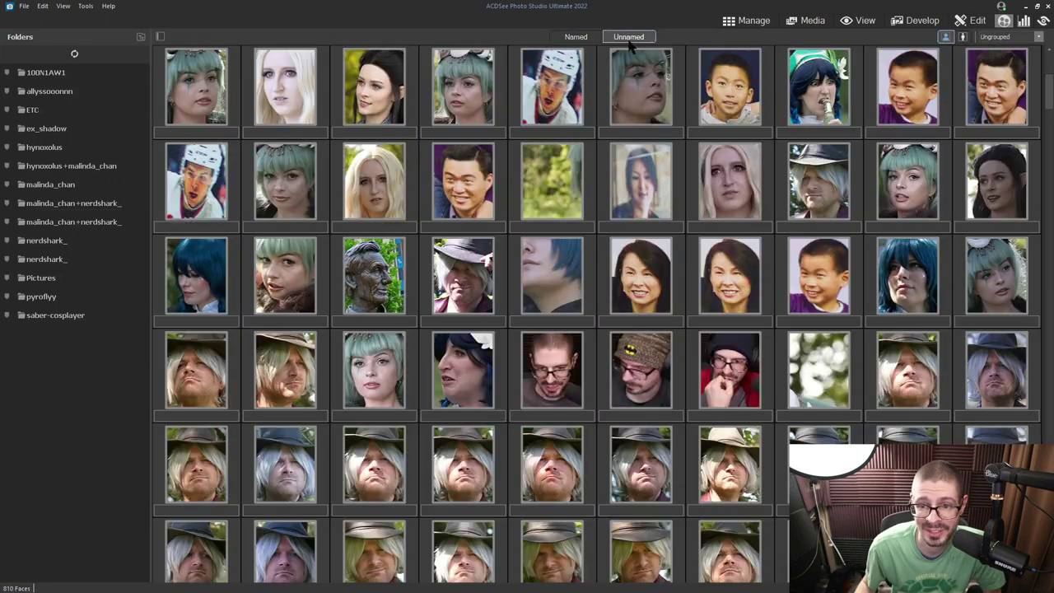
scroll(564, 313, up, 3)
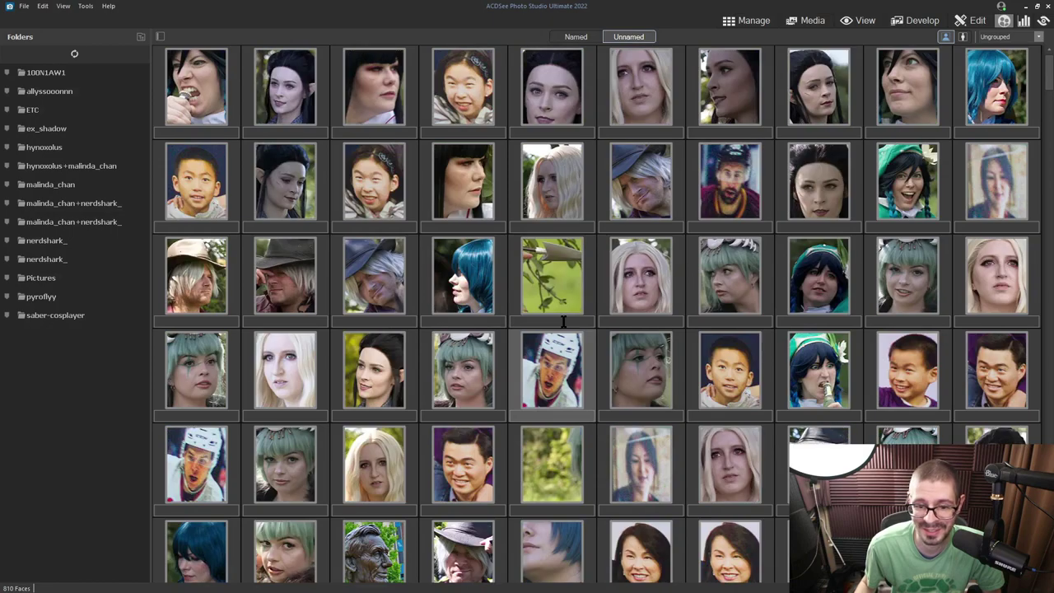
scroll(563, 321, down, 4)
scroll(563, 321, down, 8)
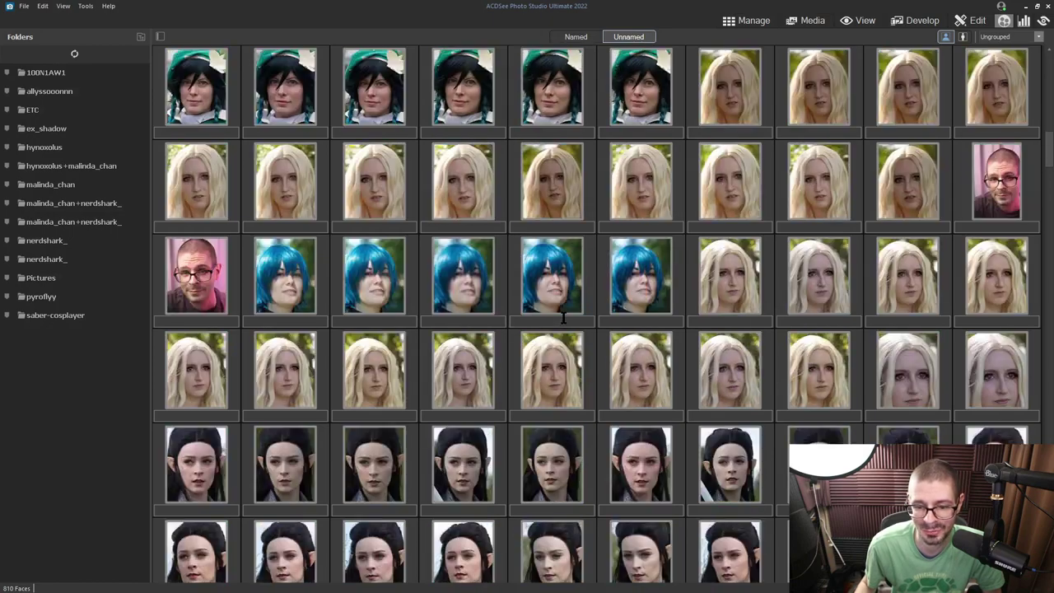
scroll(563, 319, up, 3)
scroll(563, 317, down, 2)
scroll(565, 316, down, 2)
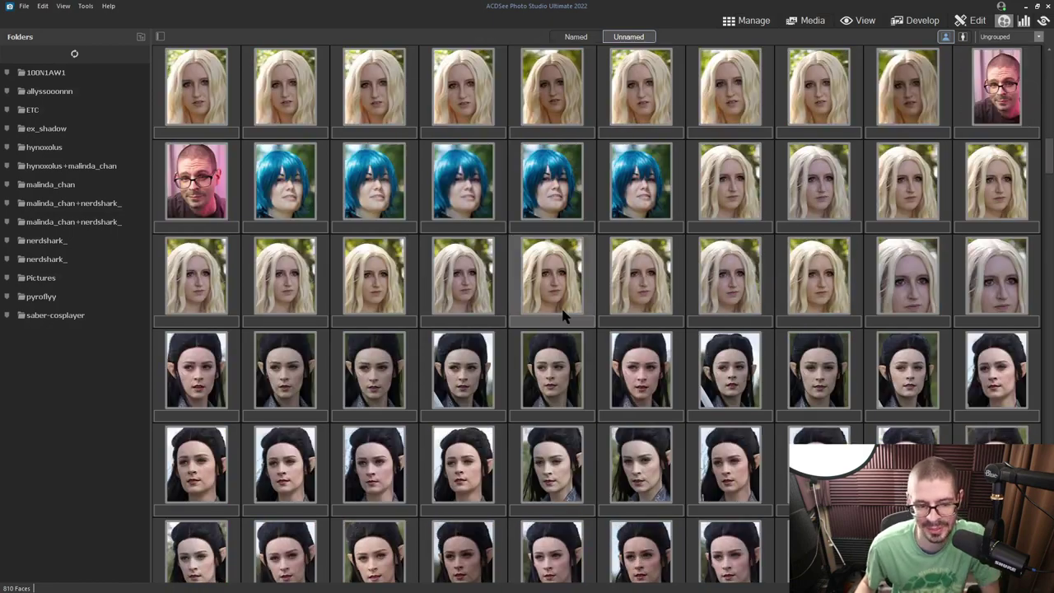
Step: Keep scrolling the faces, then show each face's full source photo instead of the crop
scroll(563, 317, down, 7)
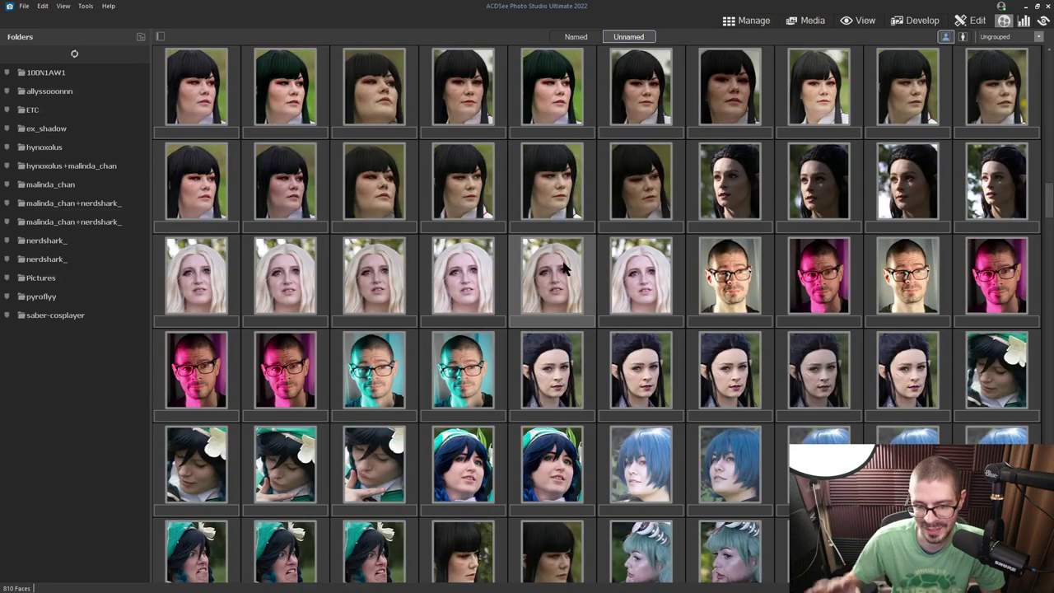
scroll(540, 270, down, 1)
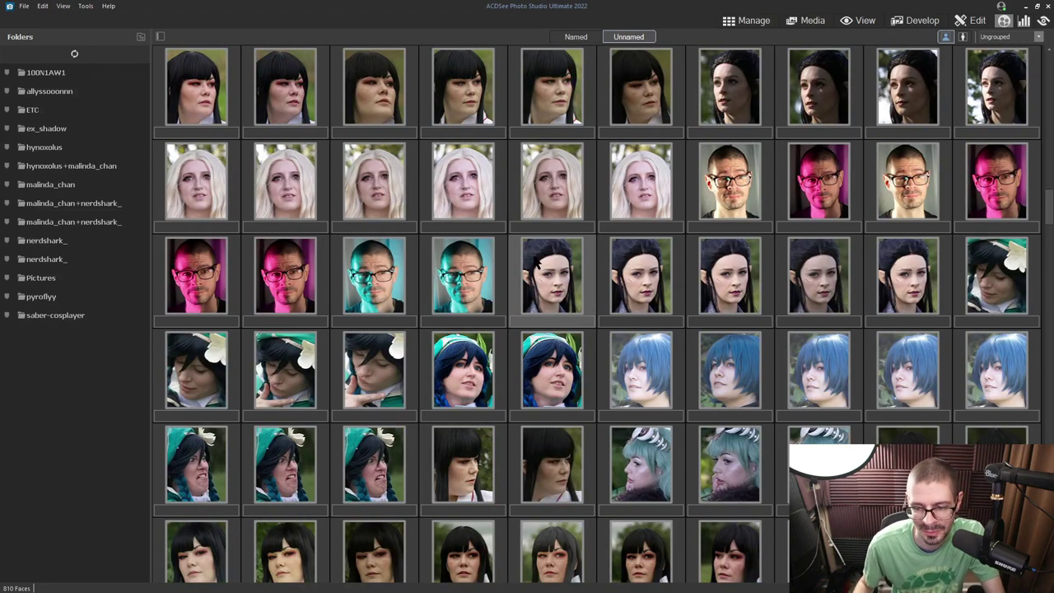
scroll(536, 264, down, 10)
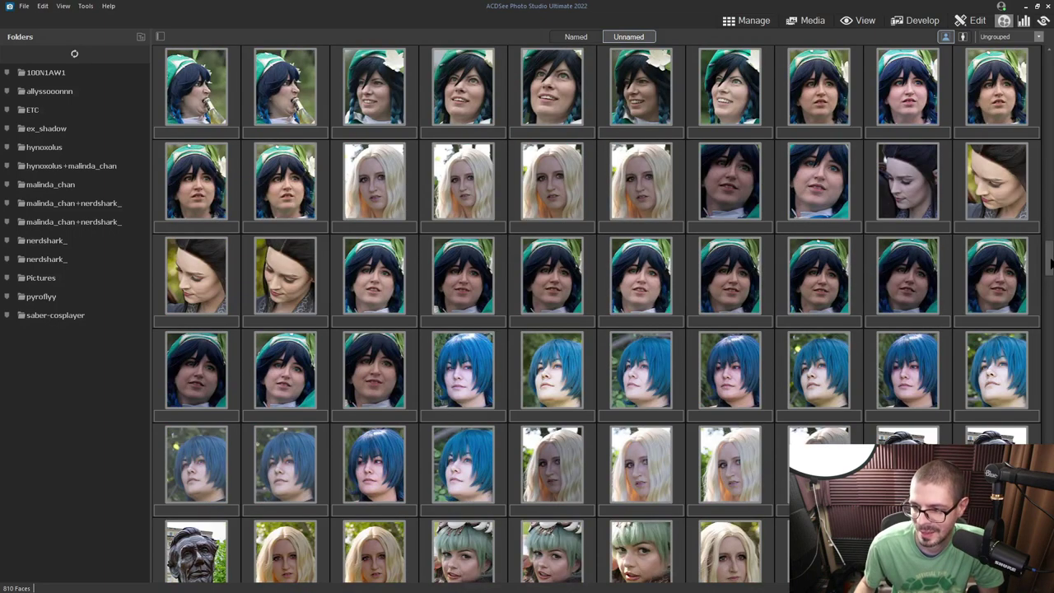
scroll(1049, 262, down, 2)
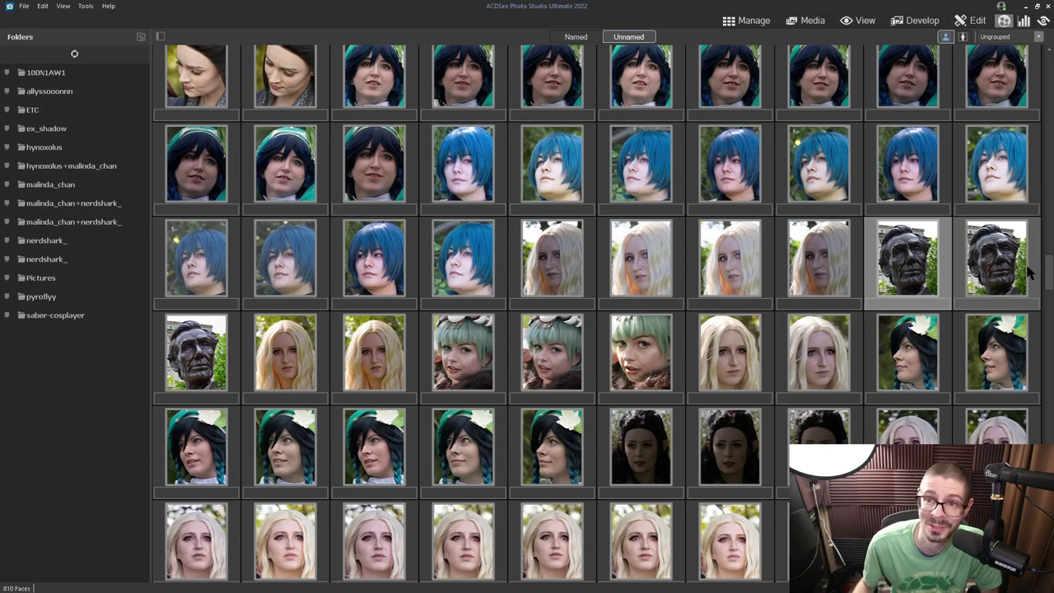
scroll(1049, 279, up, 15)
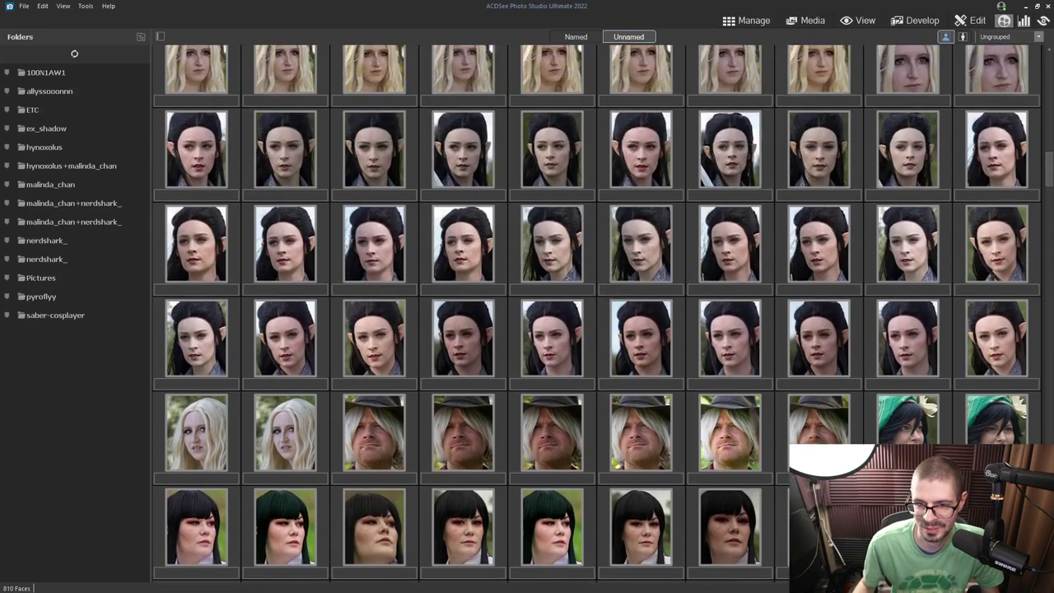
scroll(1049, 279, up, 8)
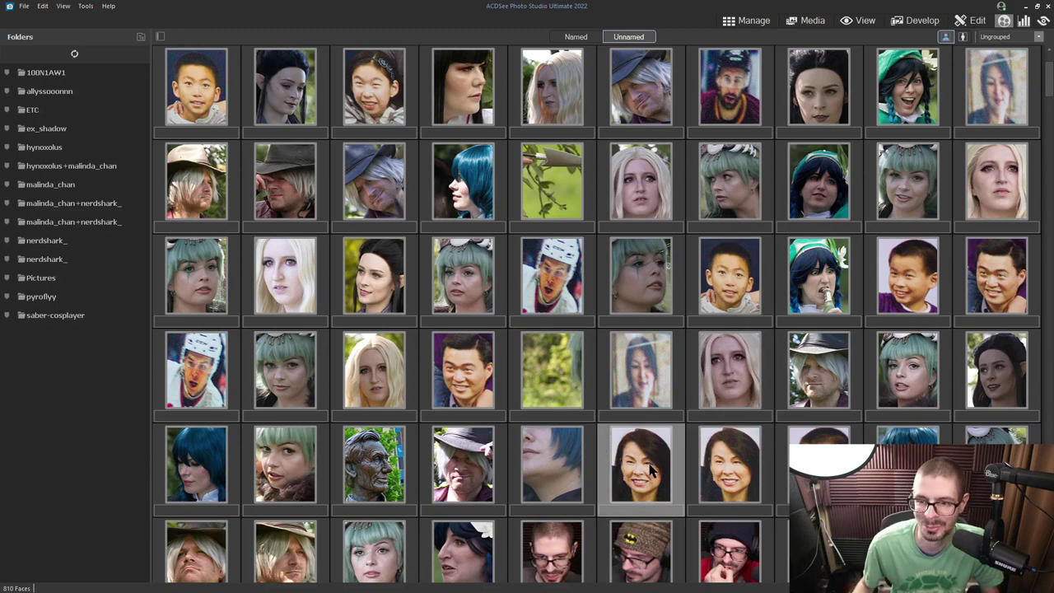
click(964, 37)
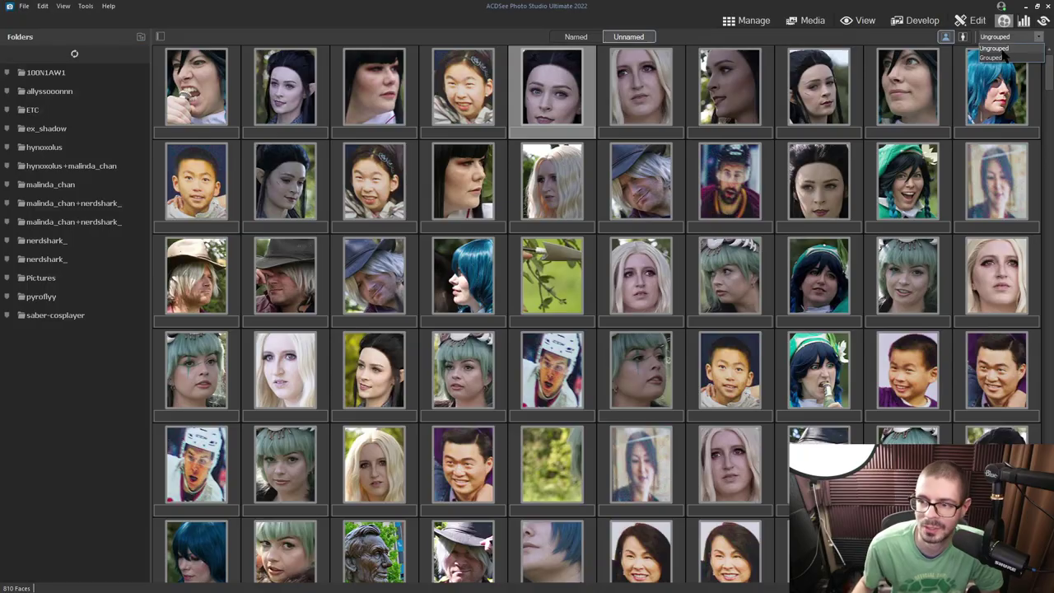
Step: Group similar unnamed faces and inspect the elf, green-hat and black-hair groups
click(1000, 38)
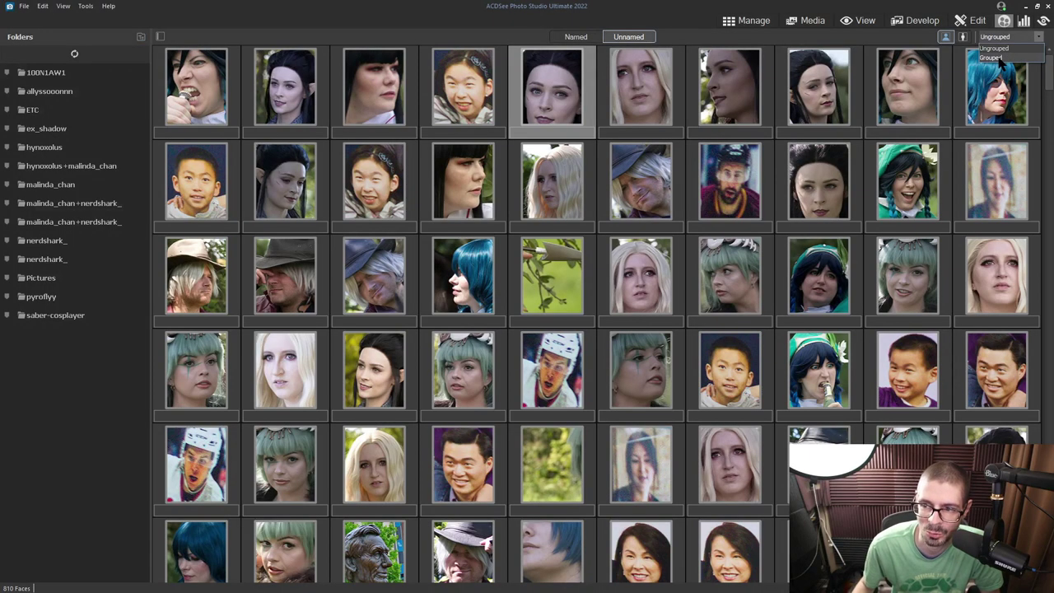
click(991, 58)
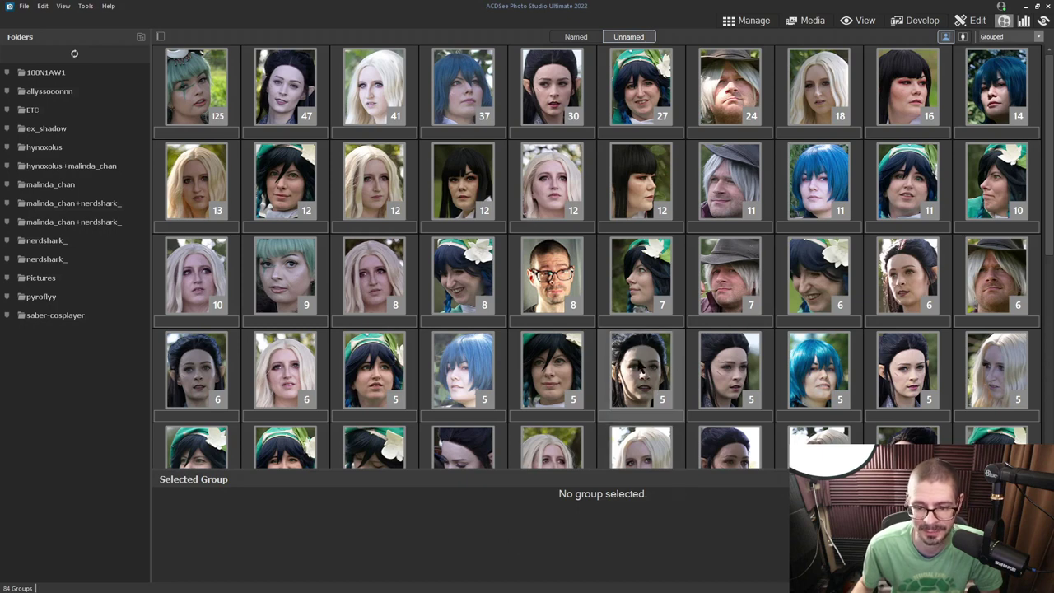
click(710, 379)
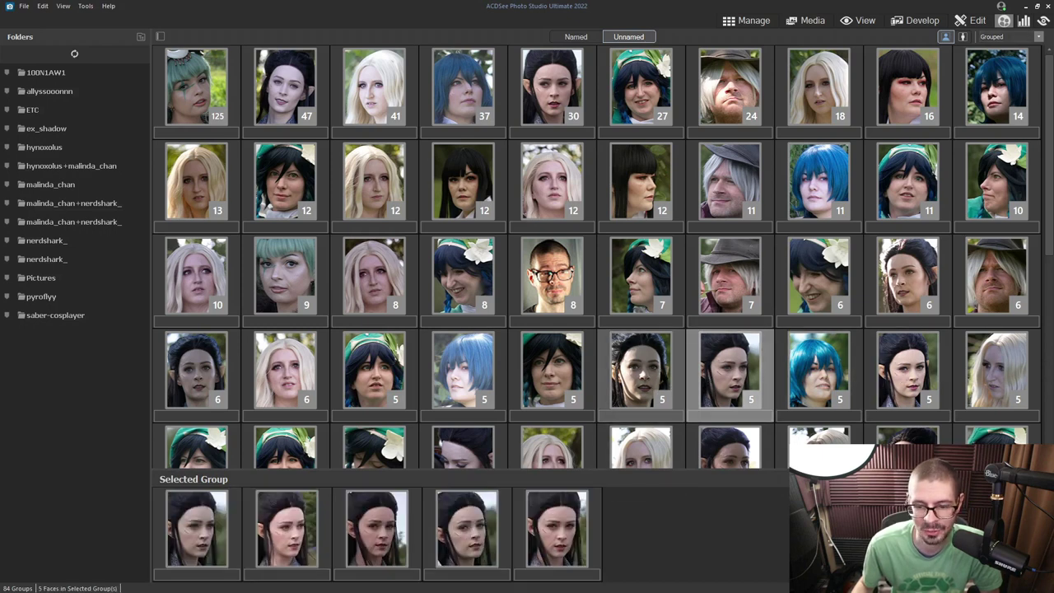
click(664, 377)
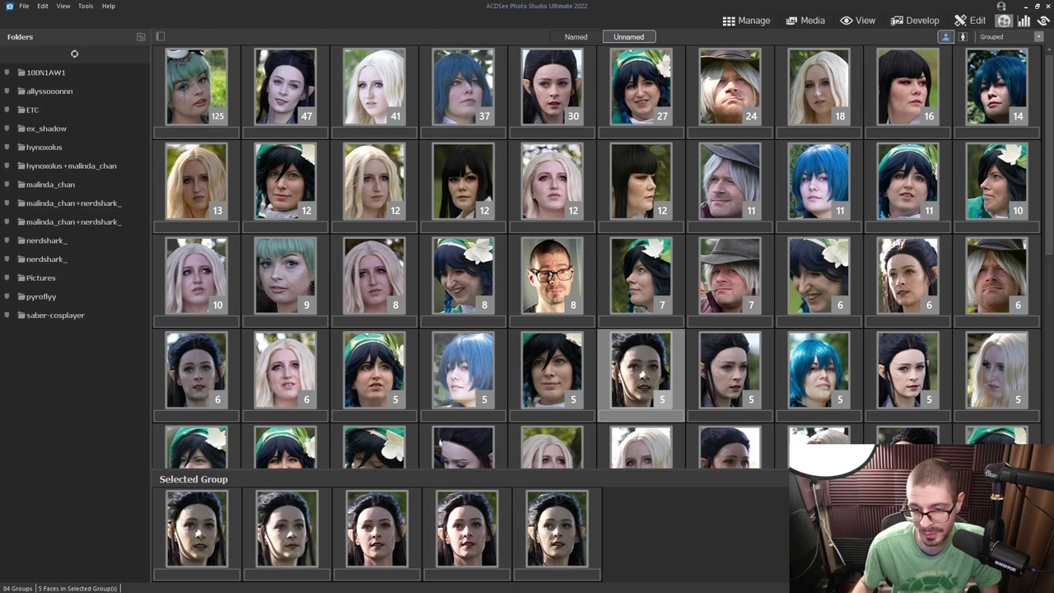
click(565, 359)
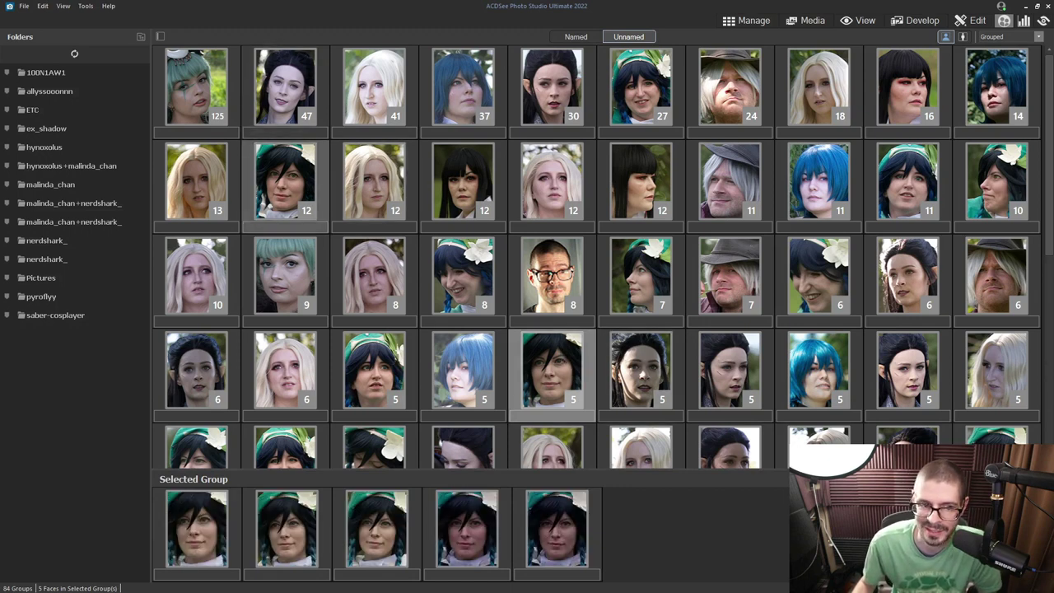
click(456, 186)
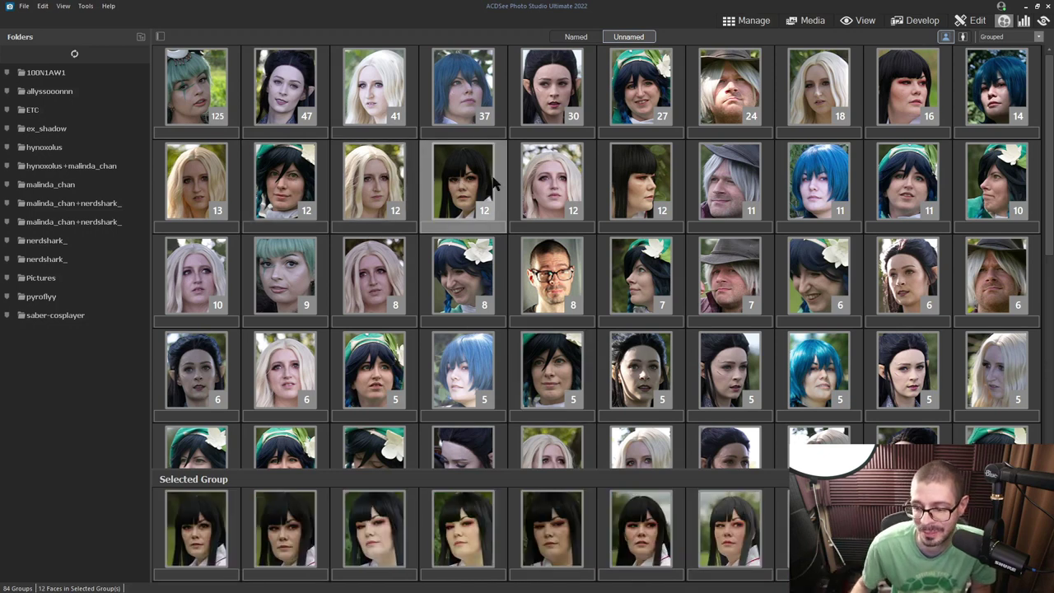
Step: Inspect the bald man's two-face group and the blonde woman's 13-face group
scroll(730, 187, down, 5)
scroll(734, 201, down, 1)
click(646, 323)
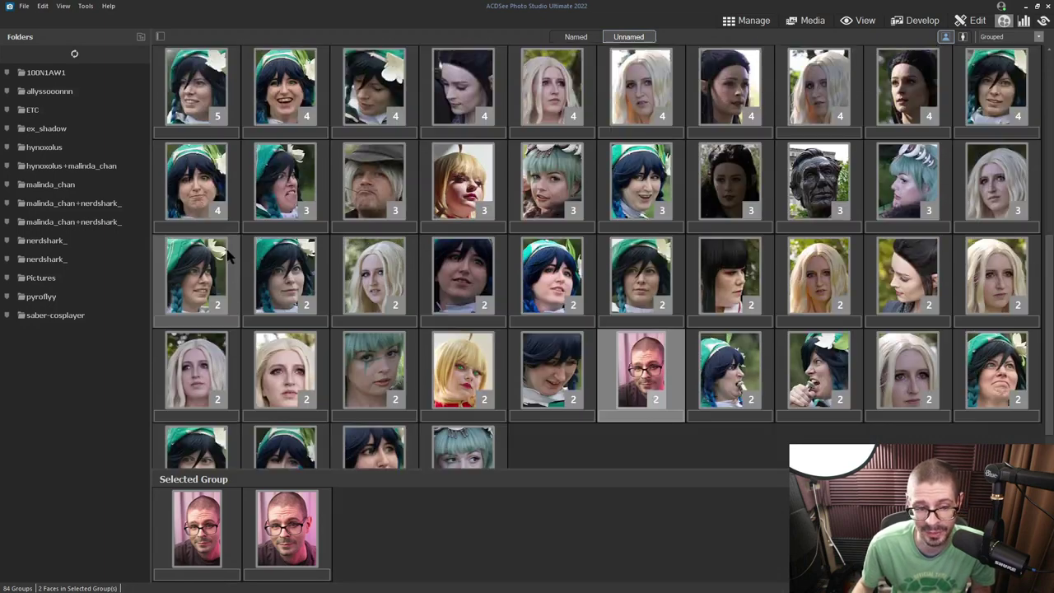
scroll(235, 247, up, 8)
click(215, 191)
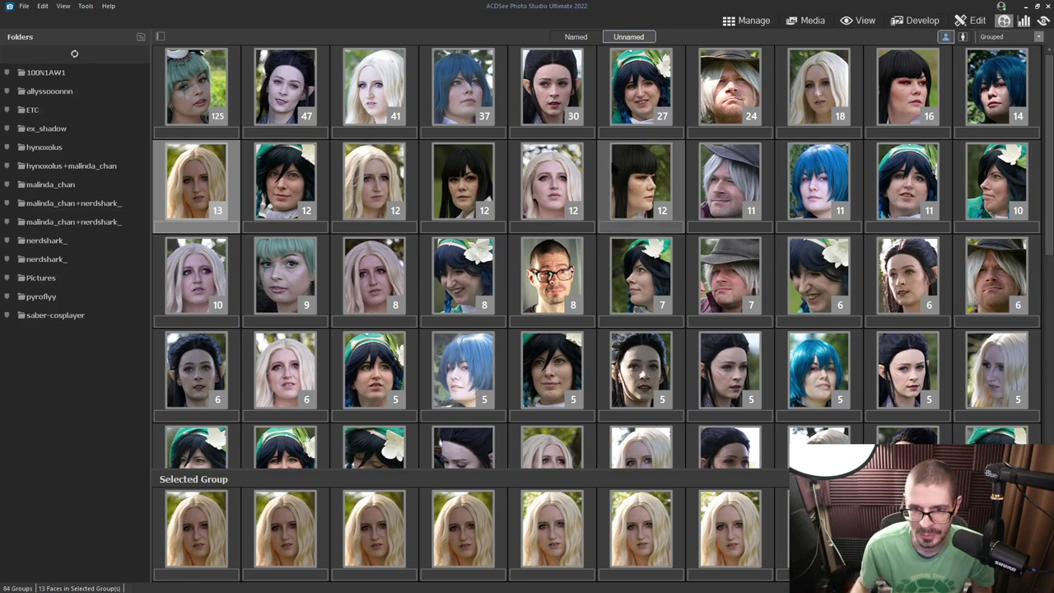
Step: Give the man's face group a name and confirm it
scroll(748, 229, down, 5)
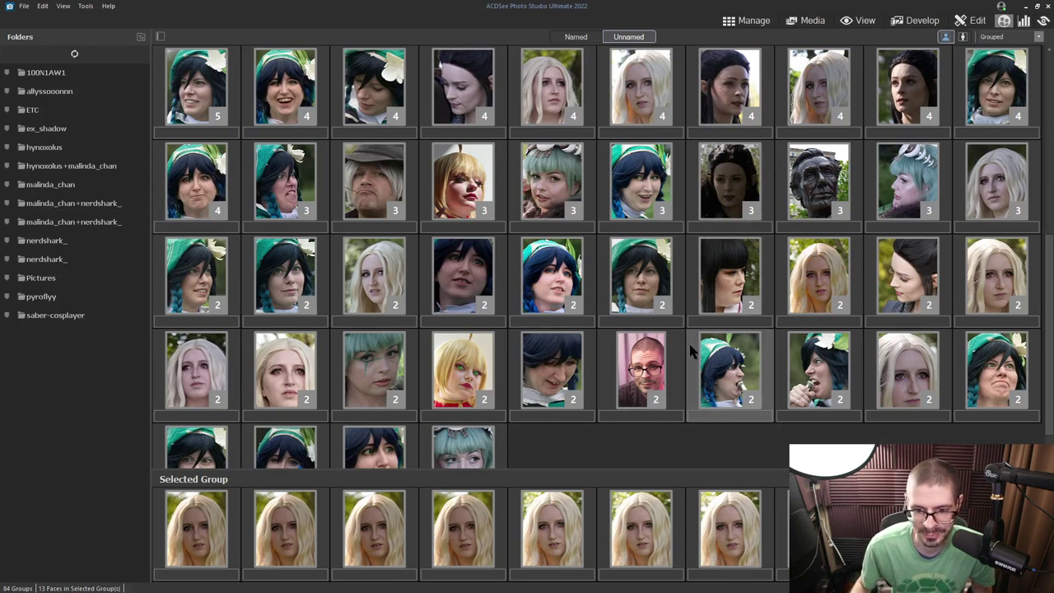
click(617, 366)
scroll(614, 365, down, 1)
mouse_move(614, 364)
mouse_down()
mouse_move(593, 107)
mouse_move(578, 191)
mouse_up()
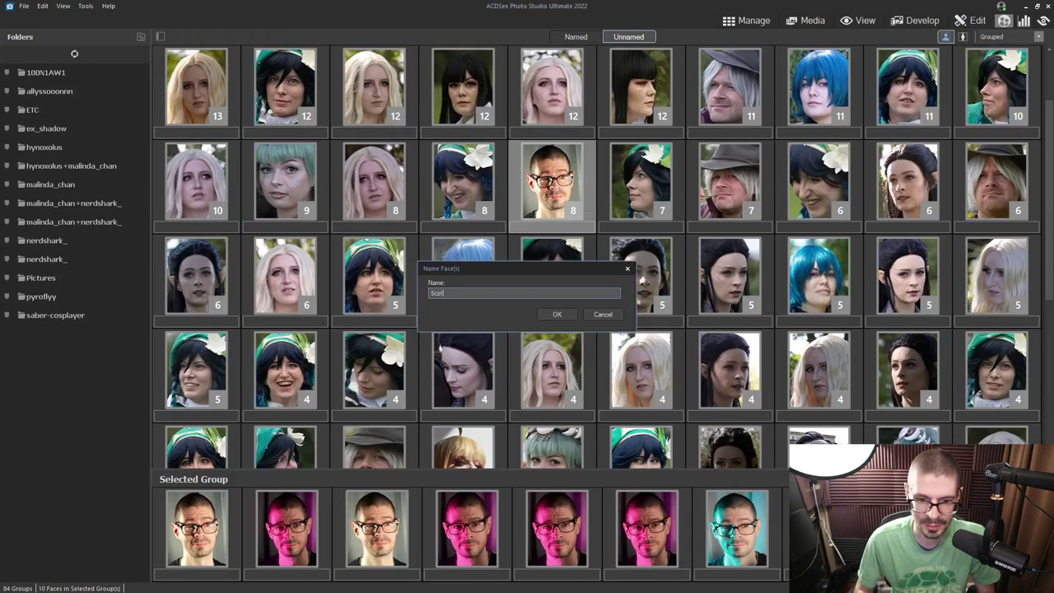
click(557, 314)
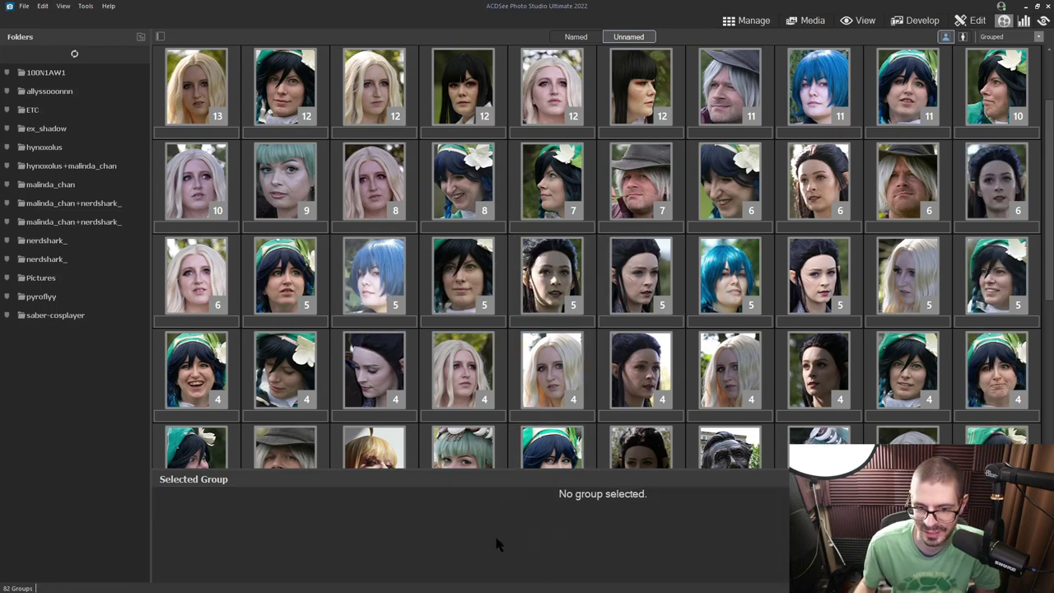
Step: Open the named man's page from the Named tab to see his ten faces
click(581, 37)
double_click(203, 88)
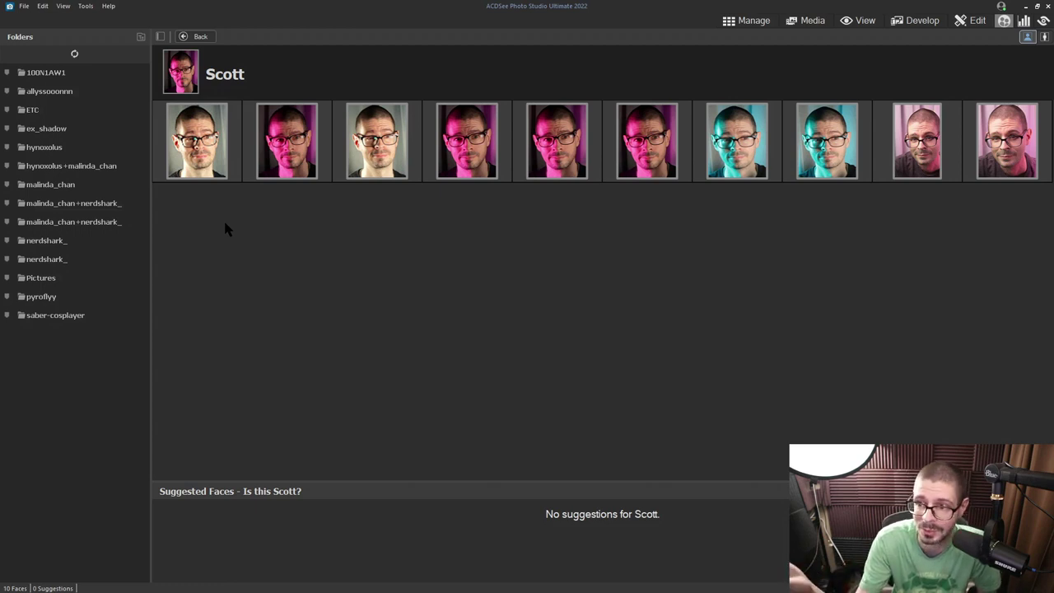
Step: Switch to Manage mode and open 101NCZ_5 under 20210628-Nikon-Z-50mm-RC
click(750, 20)
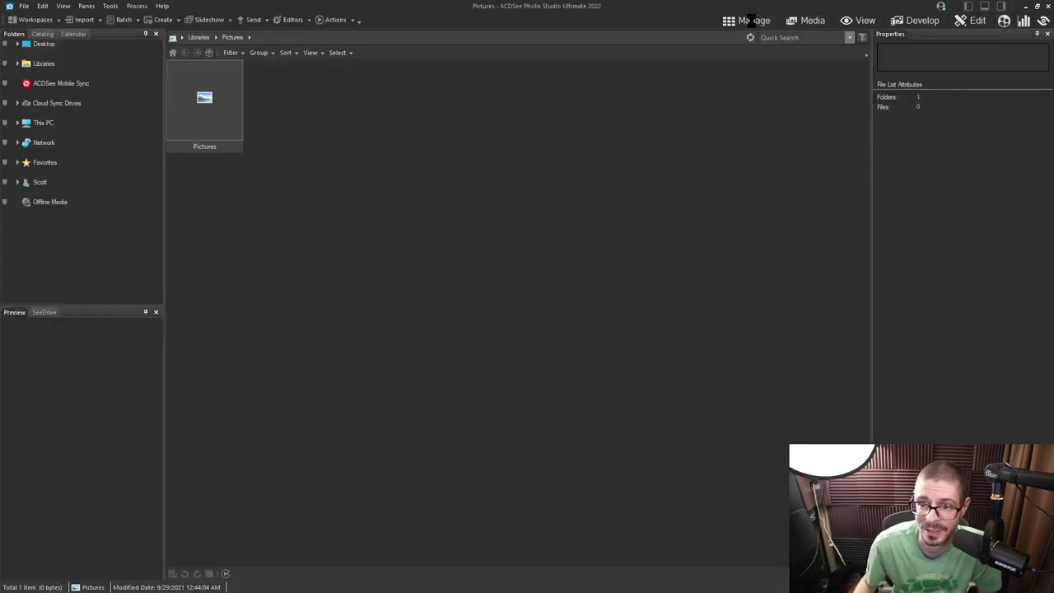
scroll(102, 164, down, 5)
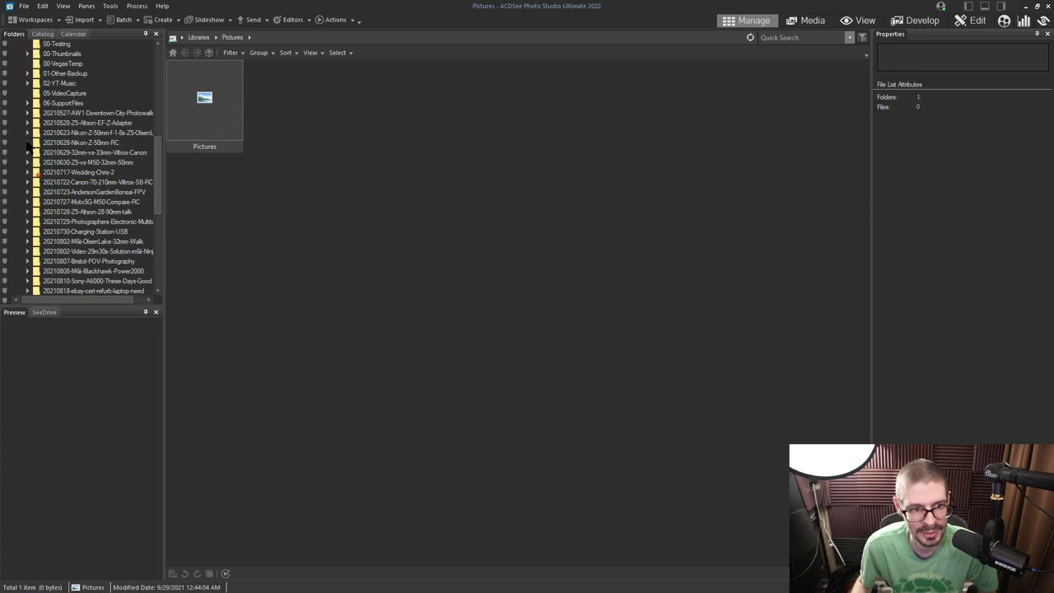
click(27, 142)
click(62, 152)
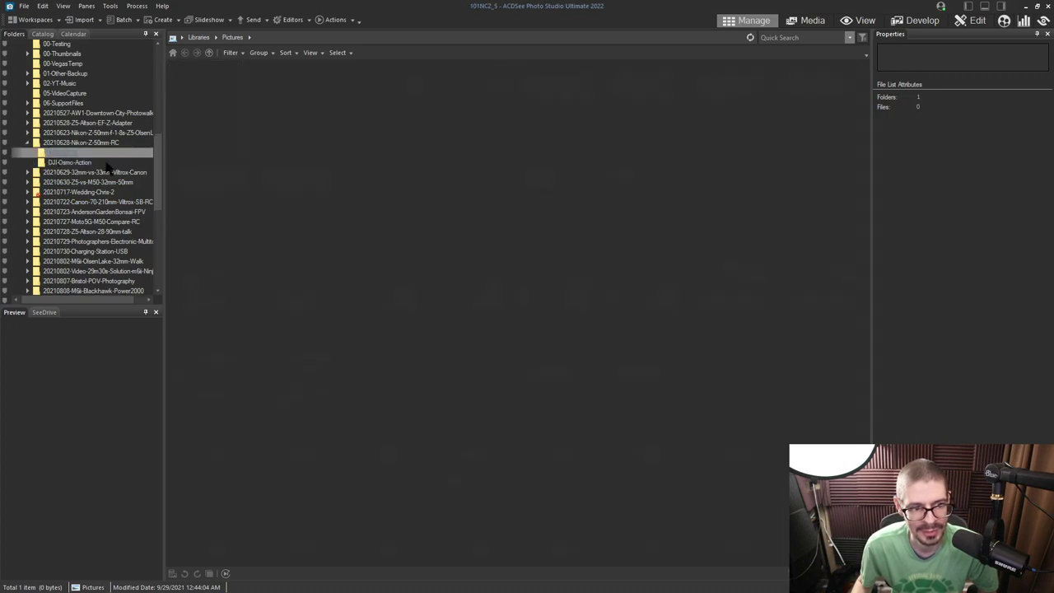
Step: Inspect the details of DSC_0930.JPG and DSC_0935.NEF
click(420, 198)
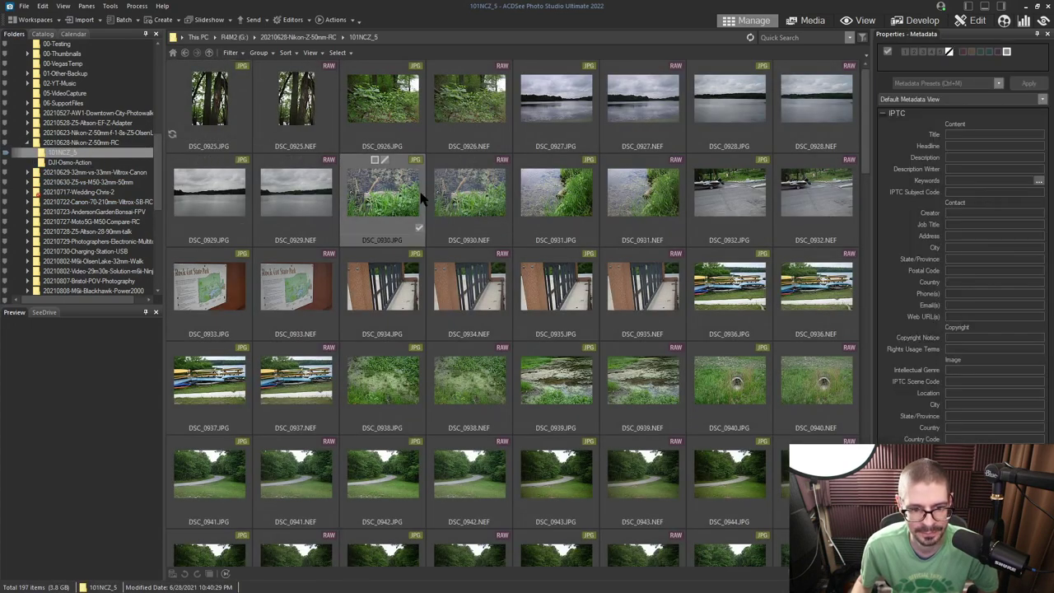
scroll(552, 255, down, 1)
click(646, 208)
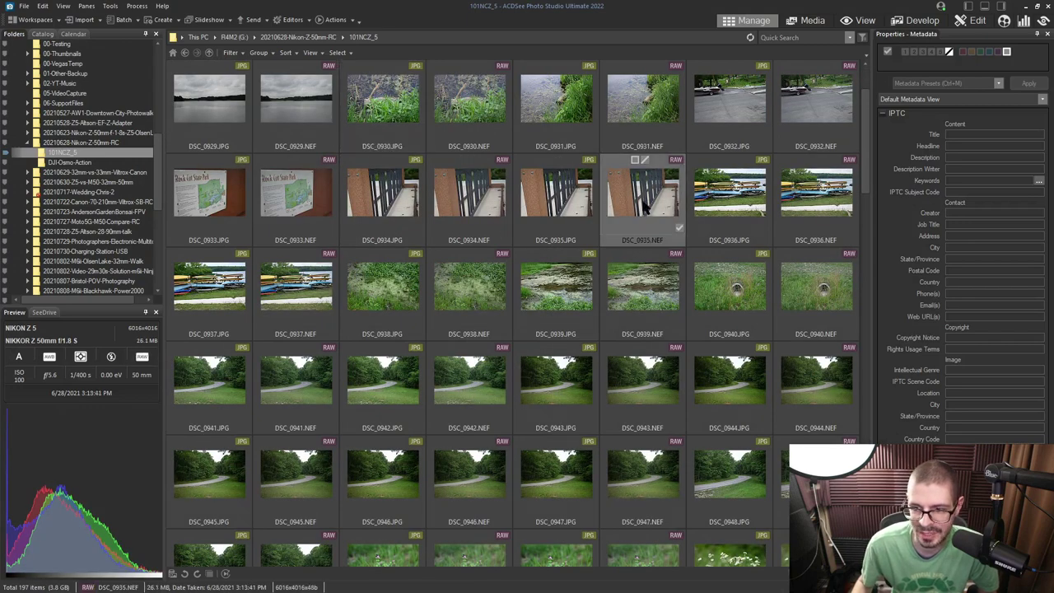
scroll(635, 200, down, 2)
scroll(593, 209, up, 2)
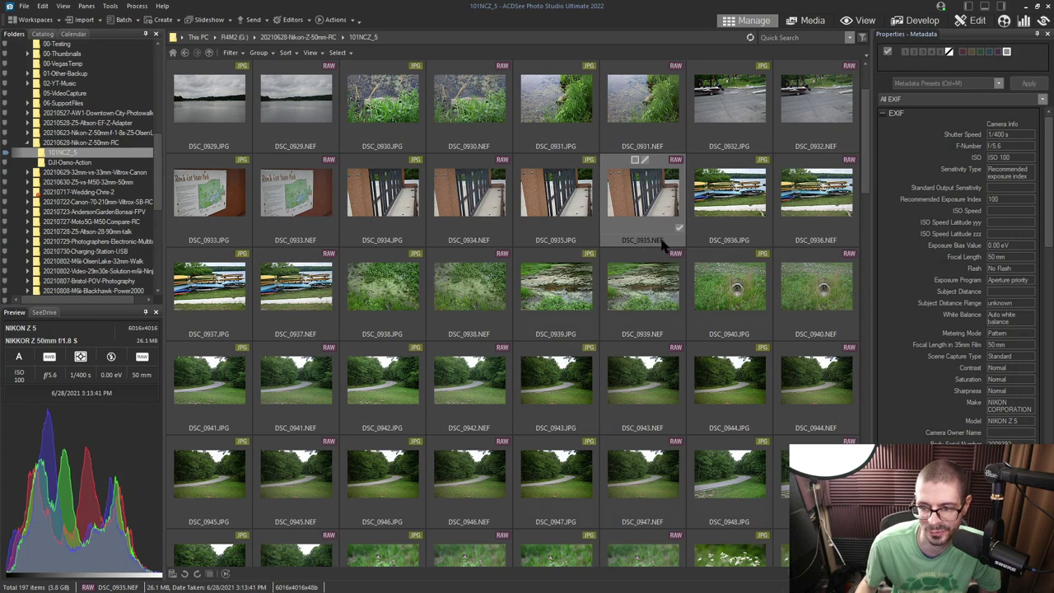
scroll(909, 353, down, 3)
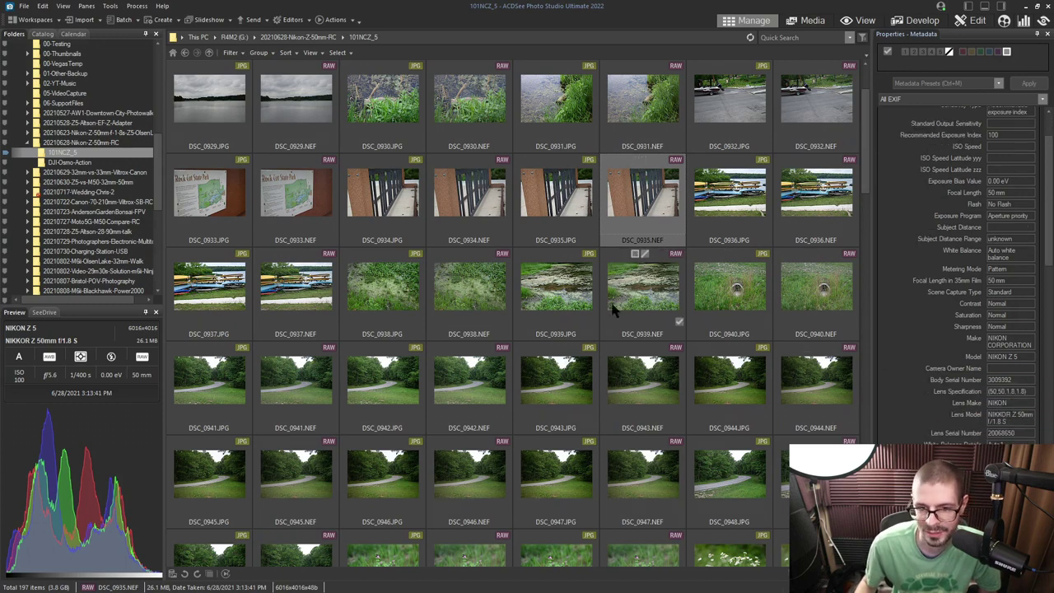
scroll(535, 263, down, 15)
Step: Select both DSC_0994.NEF and DSC_0994.JPG
click(463, 194)
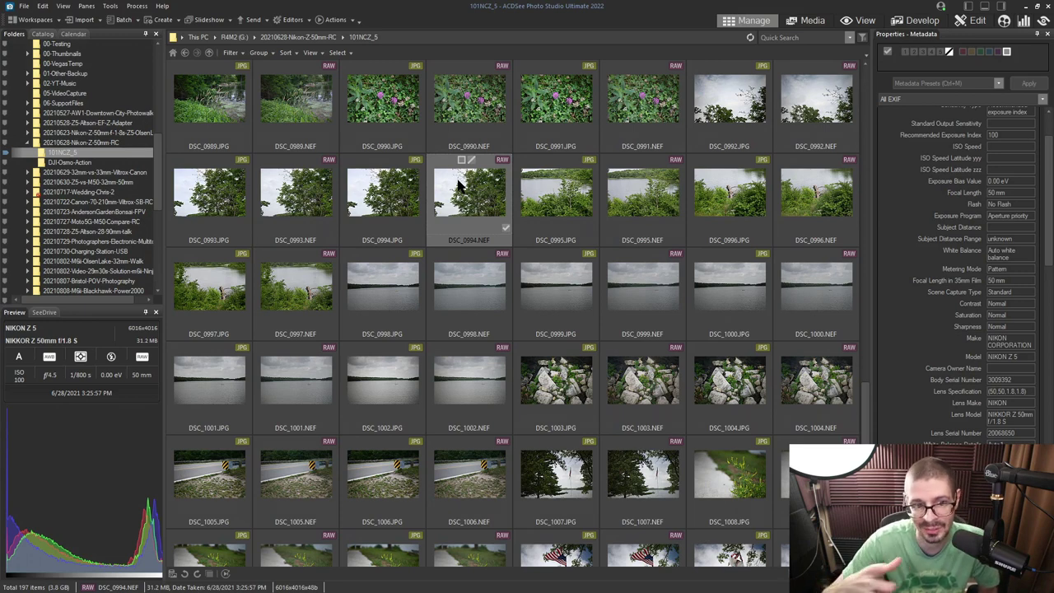
ctrl+click(393, 193)
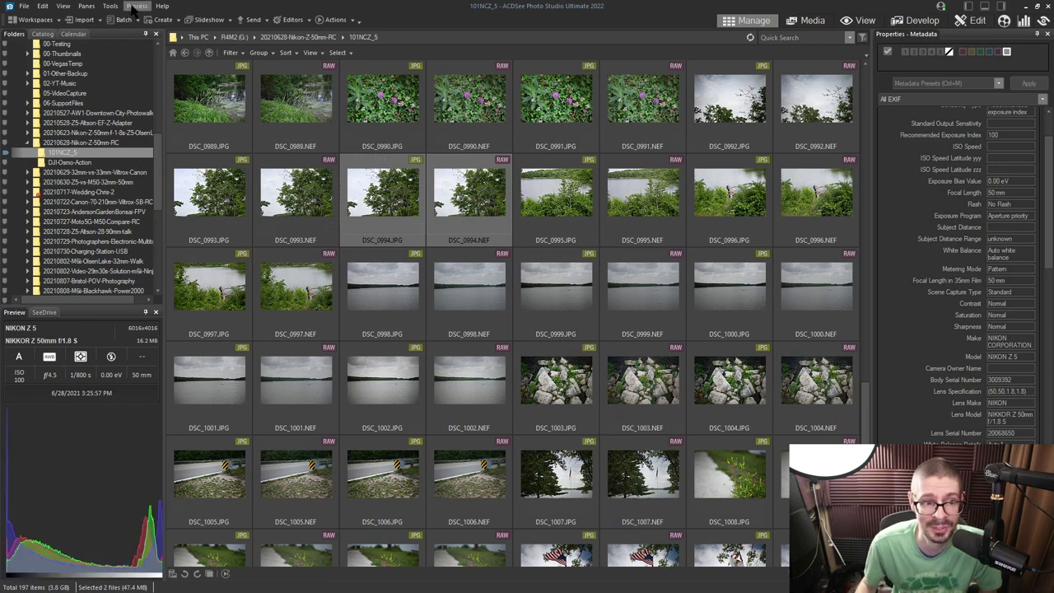
click(116, 6)
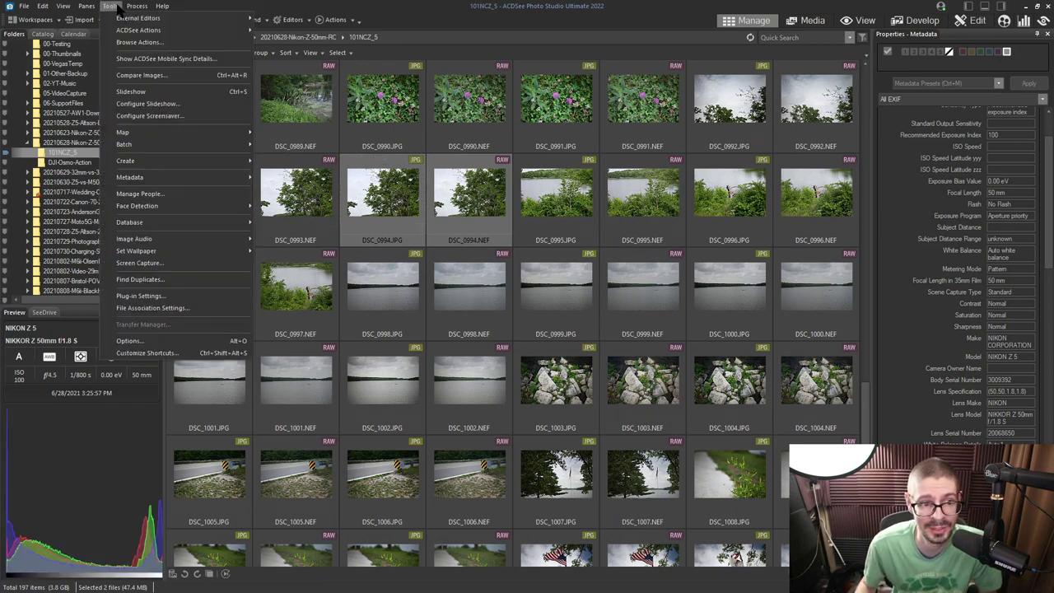
click(153, 76)
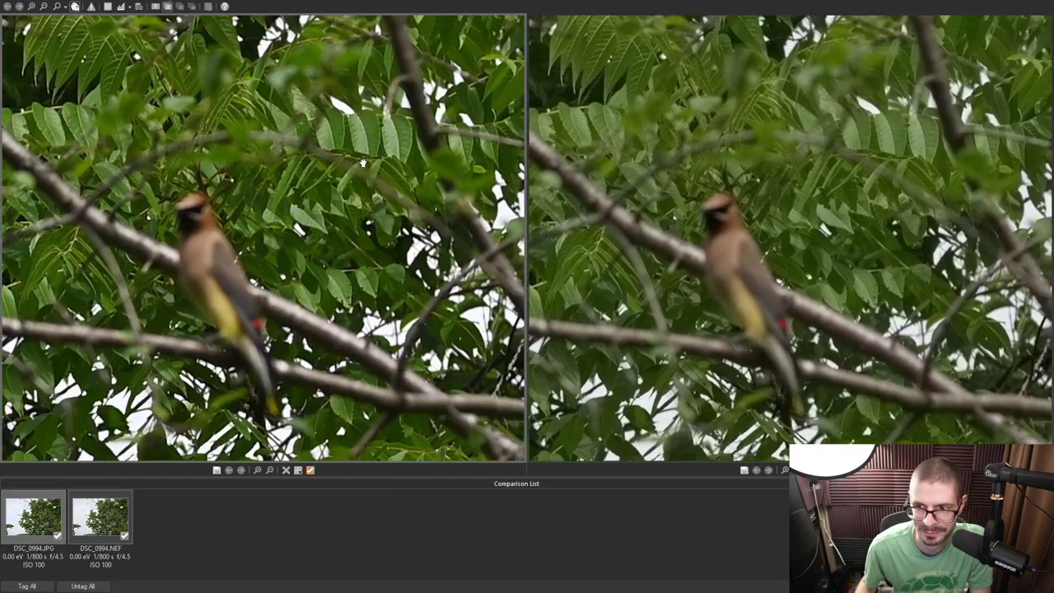
scroll(295, 172, up, 3)
scroll(294, 171, up, 5)
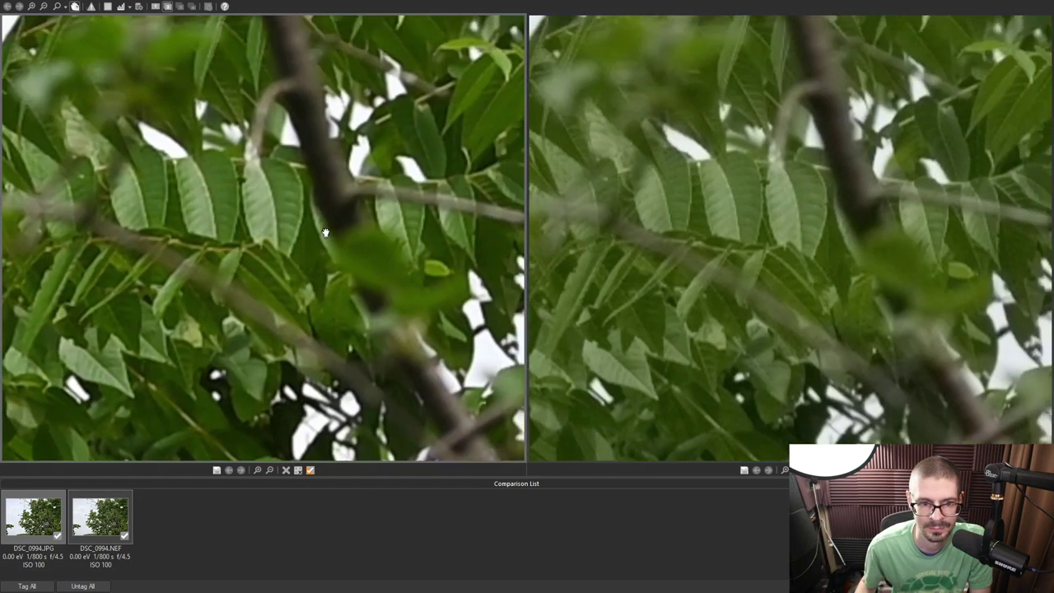
scroll(363, 221, up, 1)
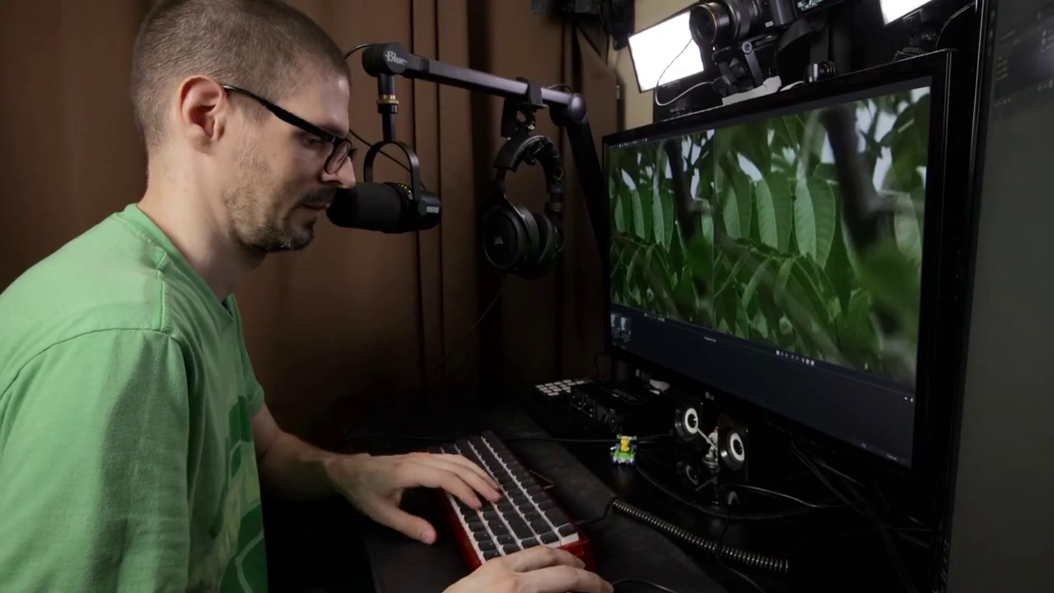
scroll(782, 228, up, 2)
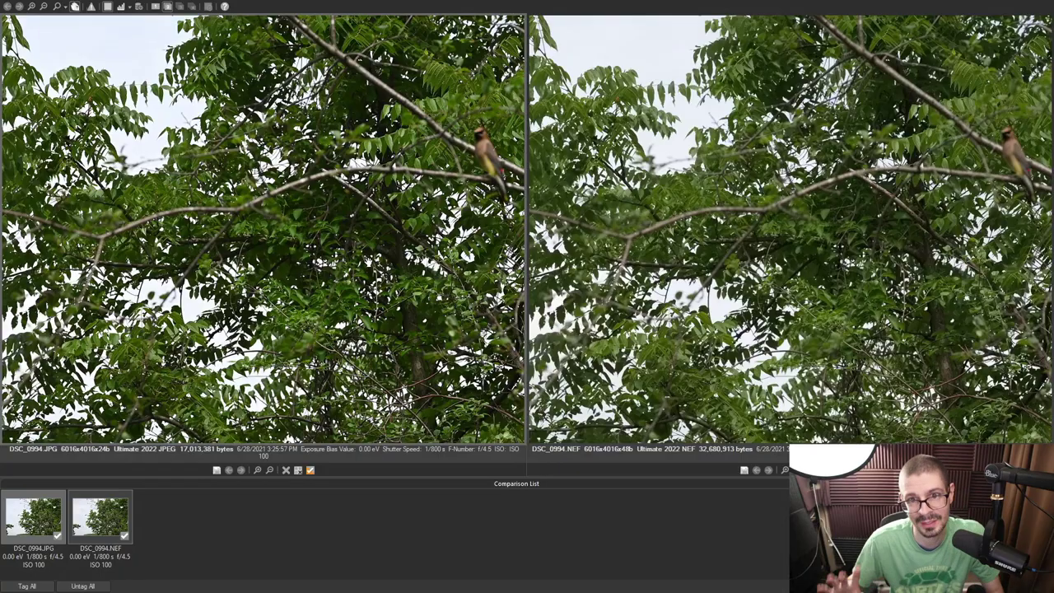
key(Escape)
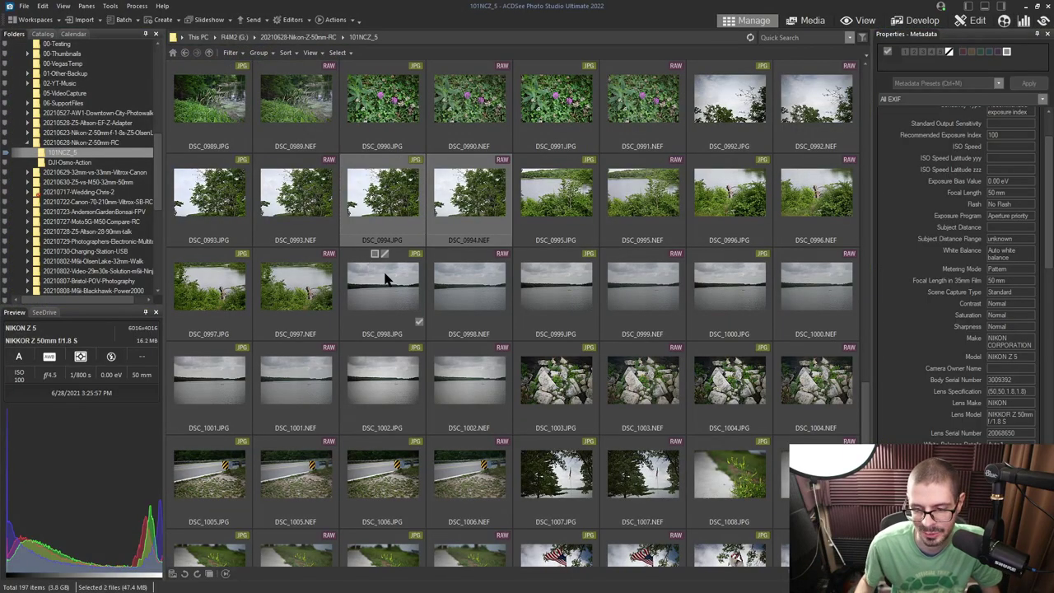
Step: Move the selection to DSC_0990.JPG to show its camera settings and histogram
key(Up)
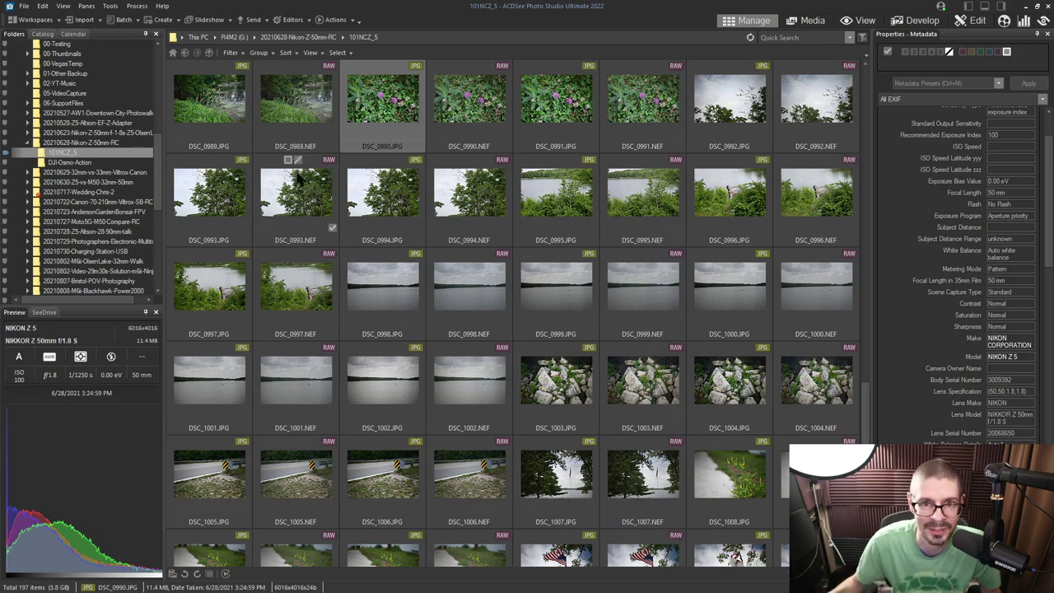
scroll(296, 177, up, 6)
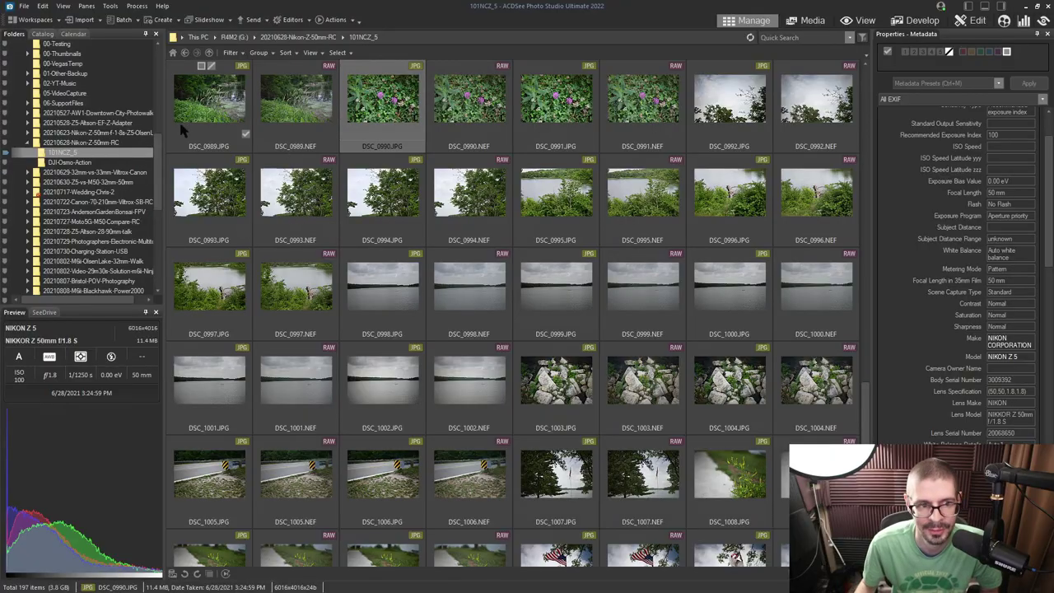
click(232, 52)
Step: Group the thumbnails by file type and select all 98 JPEG images
mouse_move(346, 57)
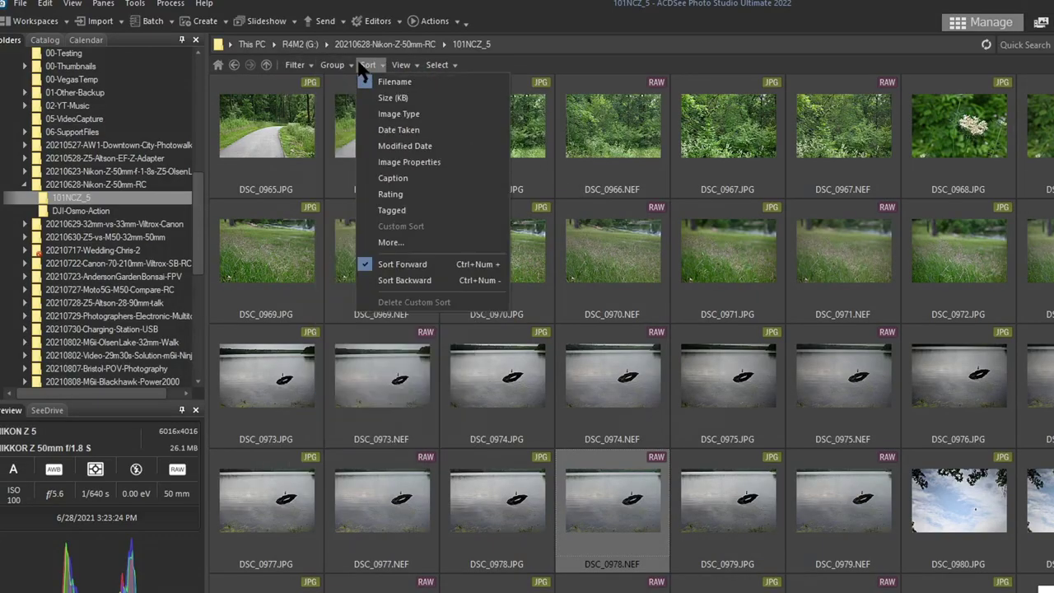
mouse_move(392, 67)
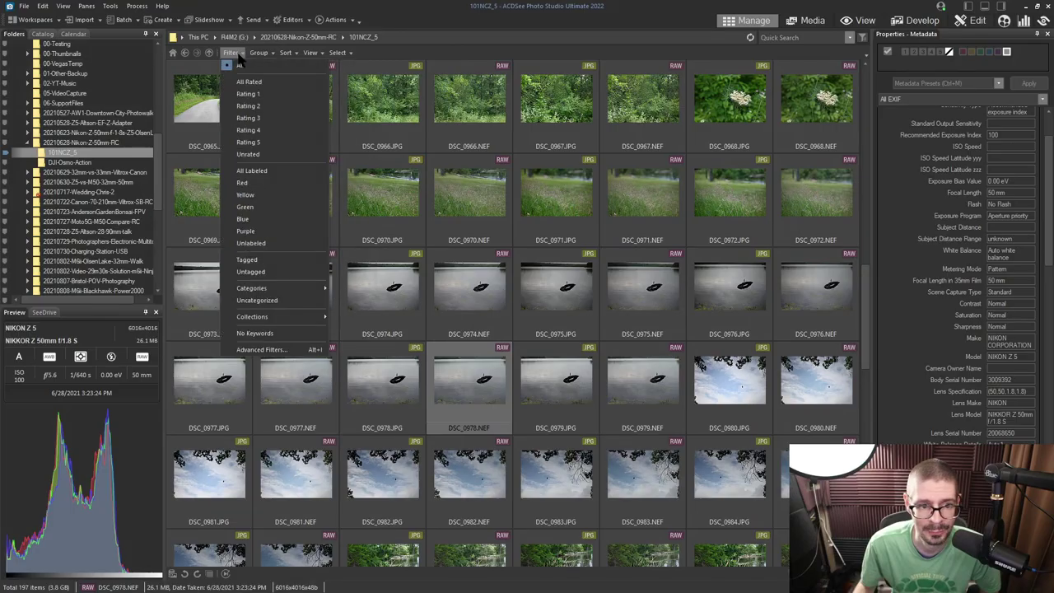
mouse_move(332, 65)
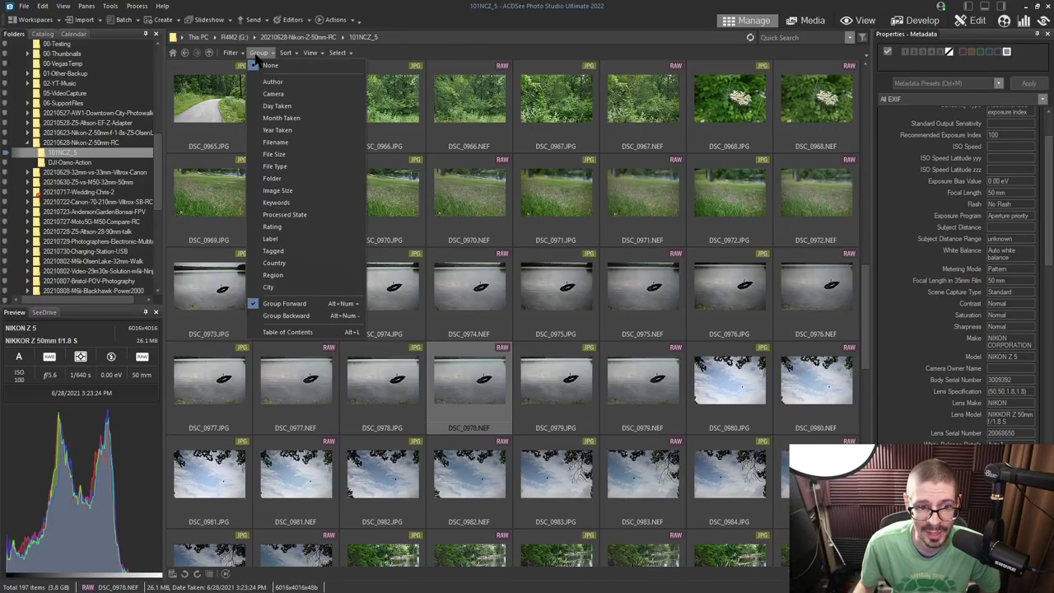
click(280, 168)
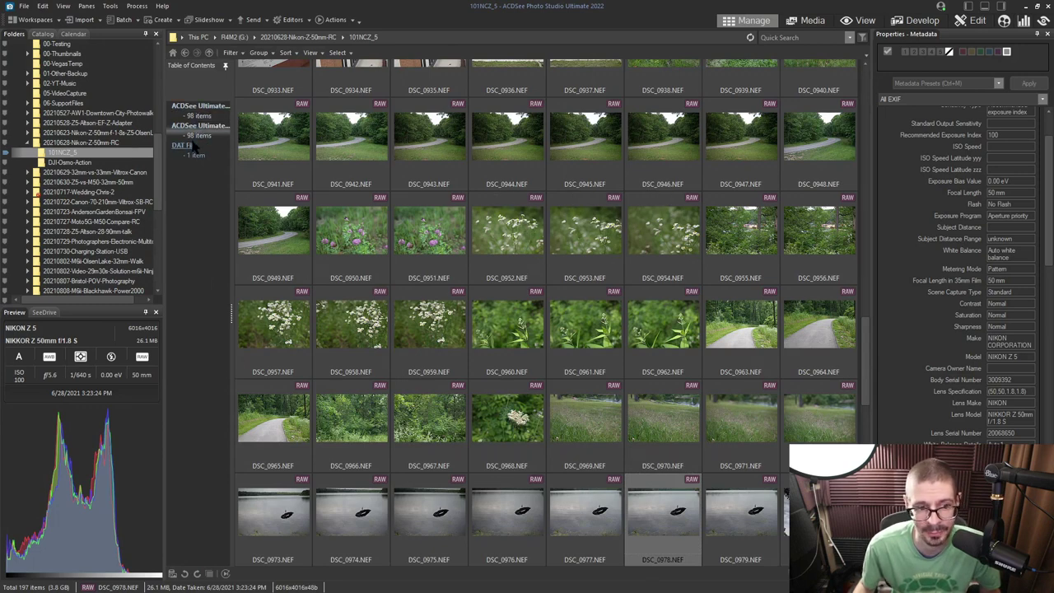
click(209, 117)
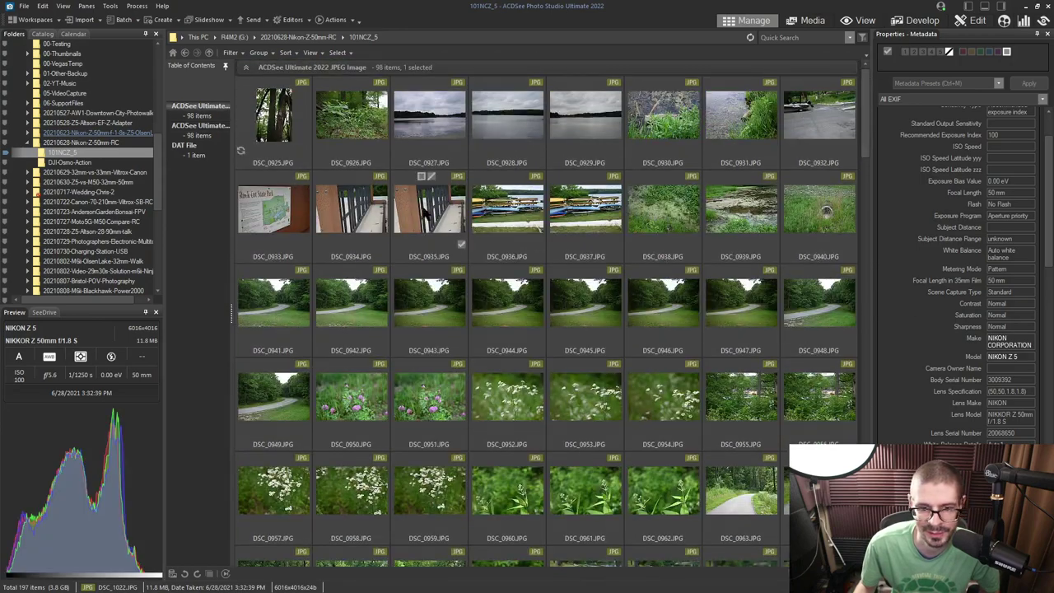
key(ctrl+a)
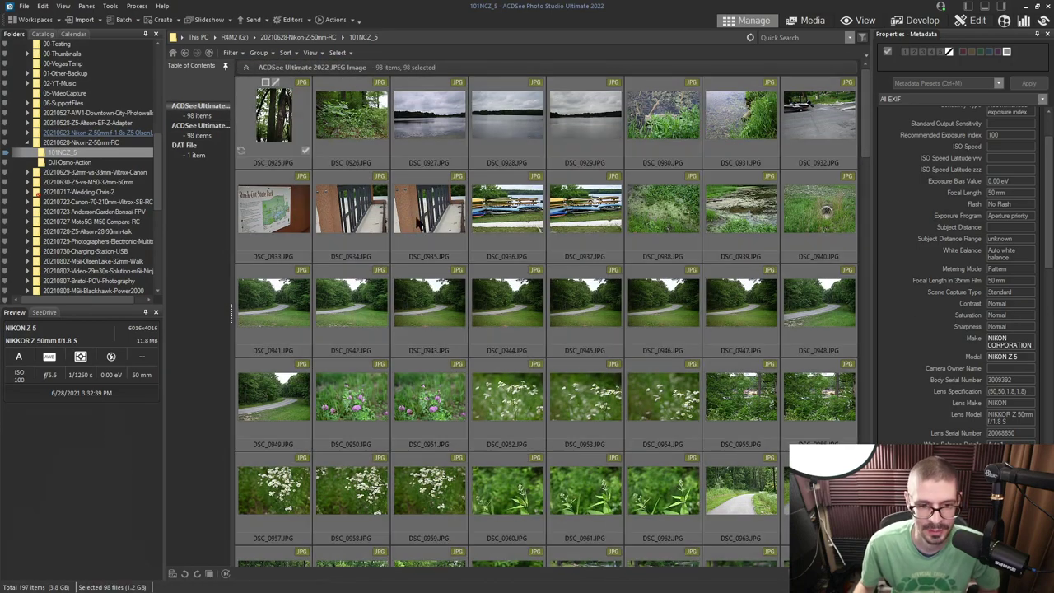
scroll(477, 412, down, 10)
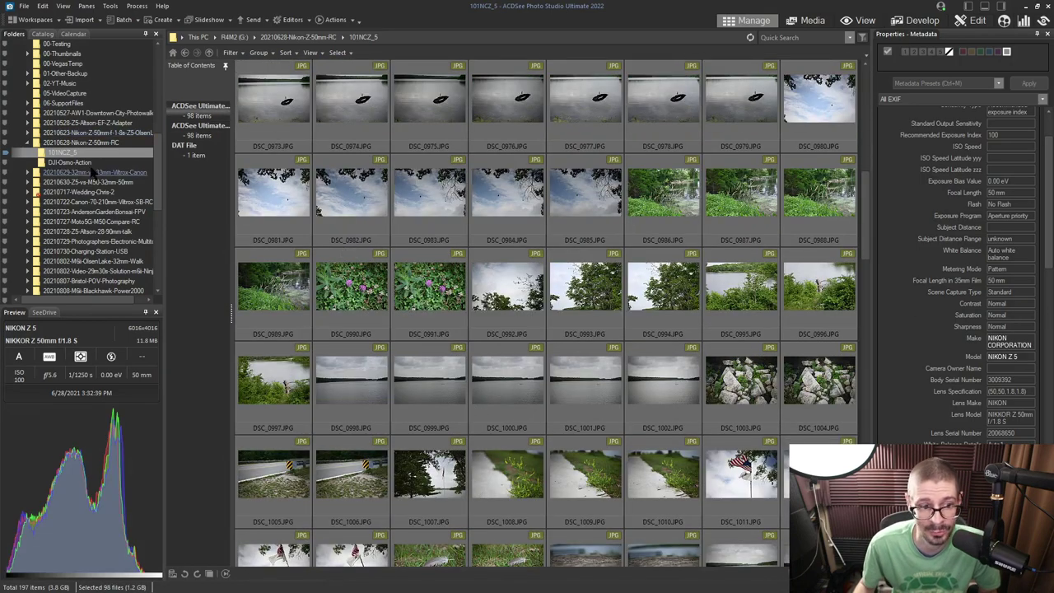
Step: Create a new subfolder named JPEGS inside 101NCZ_5
right_click(69, 154)
mouse_move(111, 164)
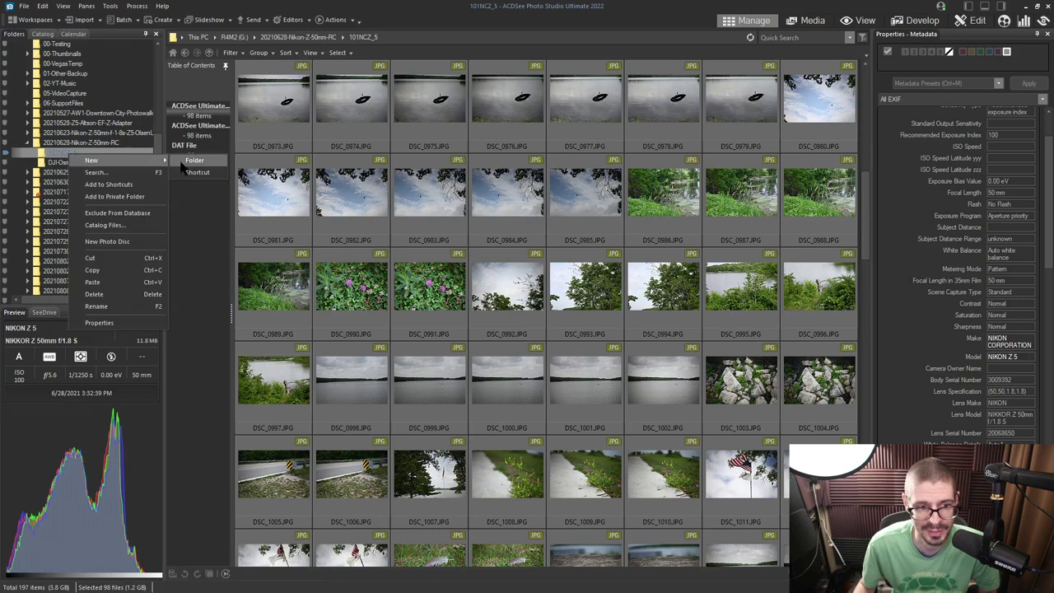
click(194, 160)
text(JPEGS)
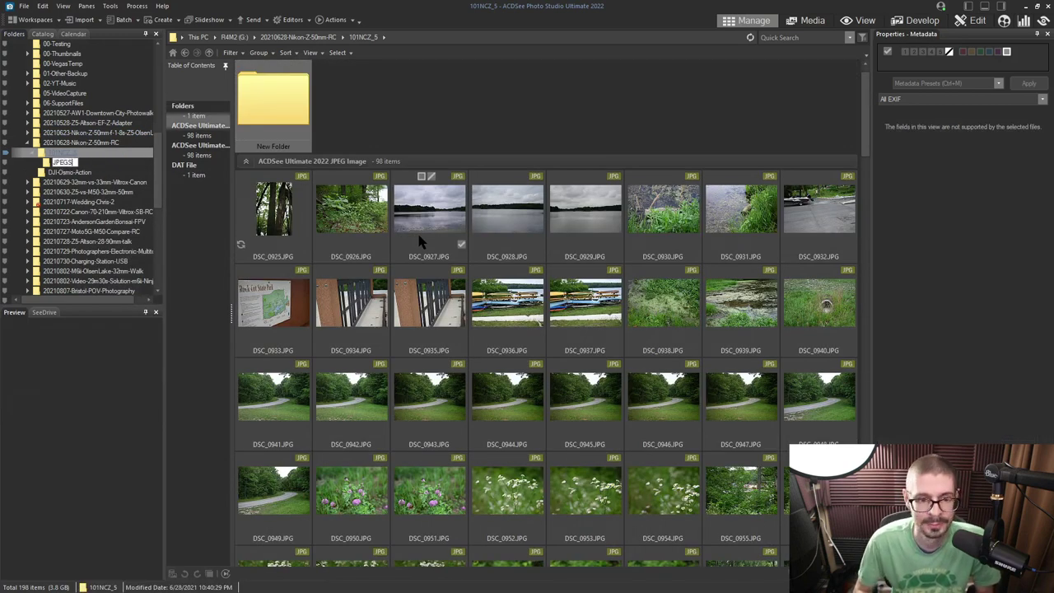
key(Return)
Step: Paste the 98 selected JPEGs into JPEGS and select the DSC_0928 lake photo
right_click(288, 100)
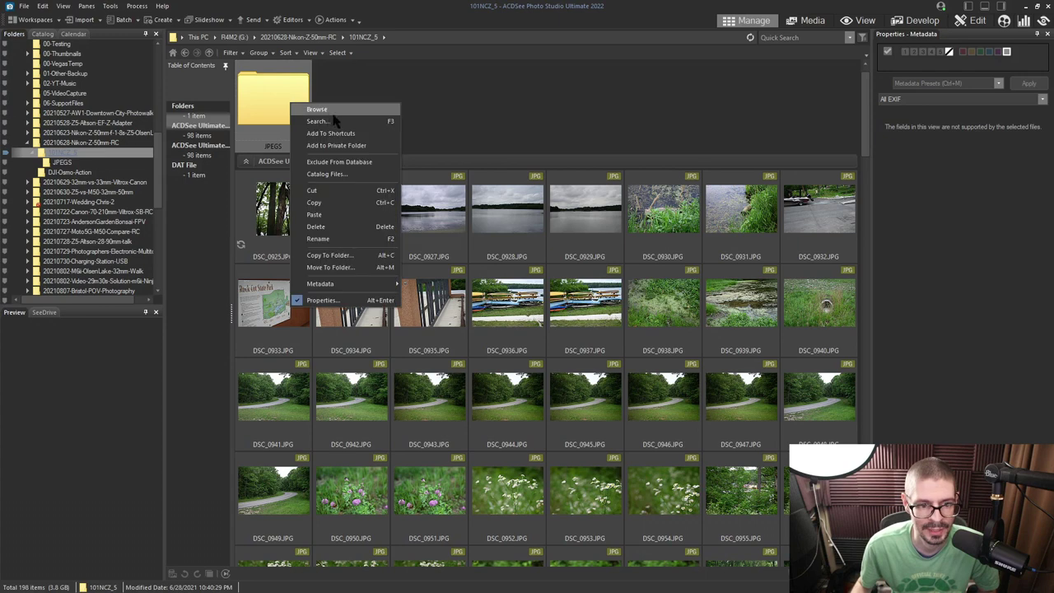
click(350, 214)
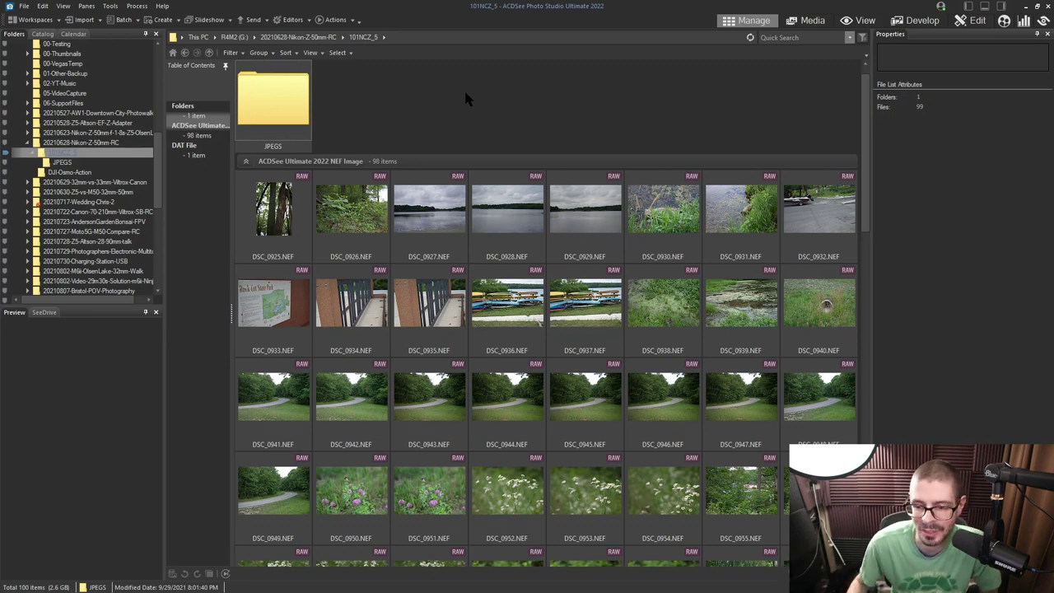
scroll(456, 97, down, 1)
click(504, 123)
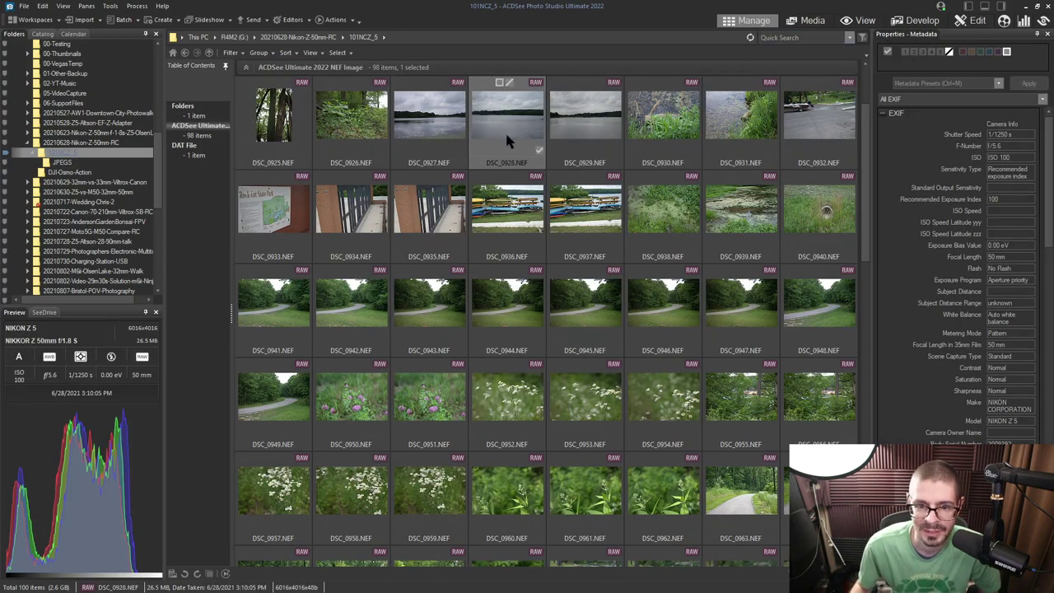
Step: View the lake photo in View mode, zooming to 100% and back to fit
click(858, 20)
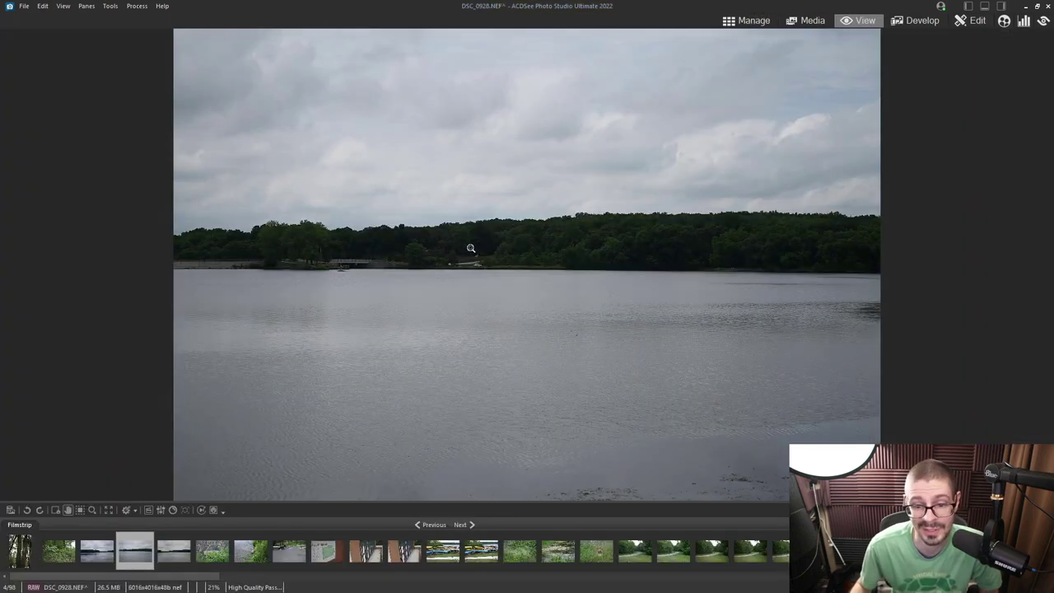
drag(542, 245, 866, 337)
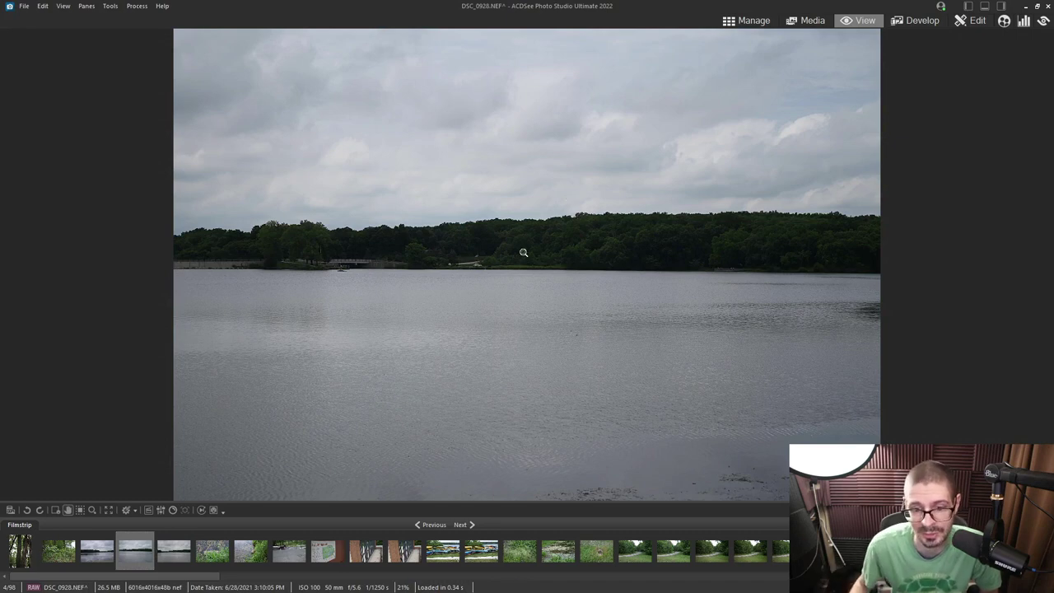
drag(522, 252, 528, 260)
click(568, 233)
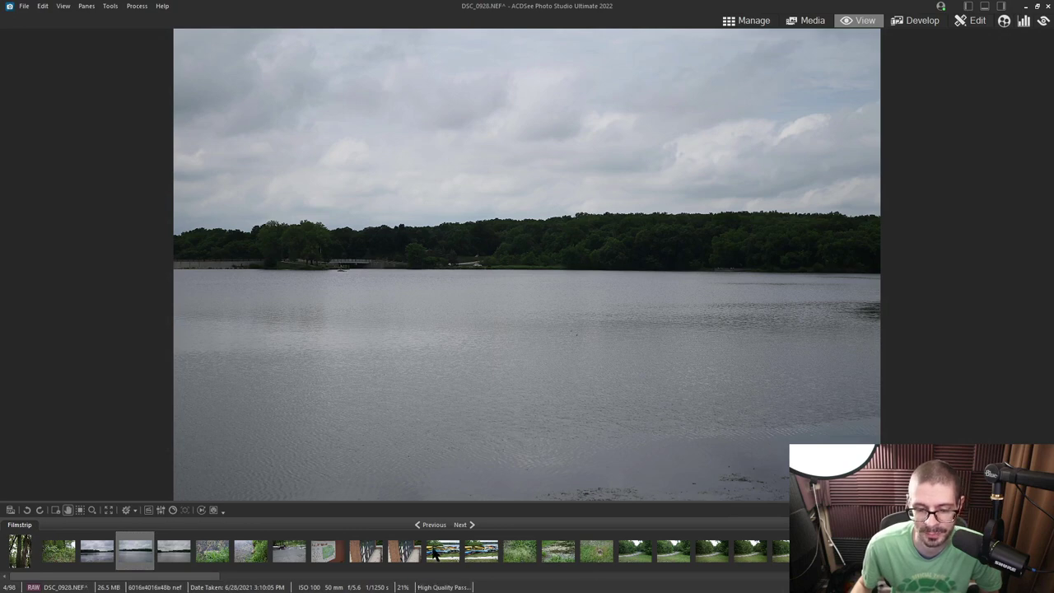
Step: Open kayak photo DSC_0936 from the Filmstrip and step through photos in full-screen view
click(437, 554)
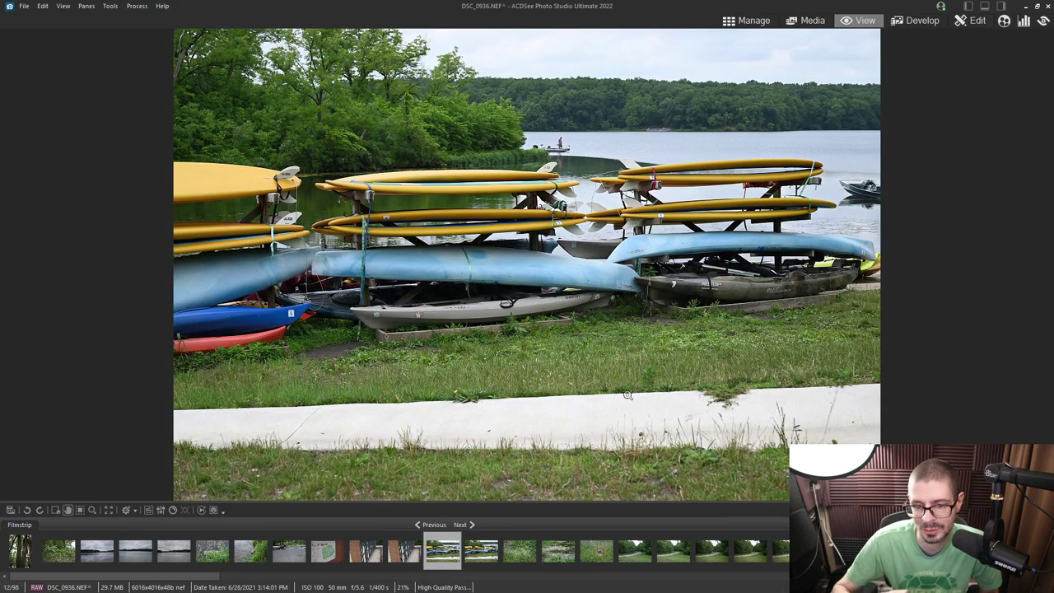
key(Right)
key(Left)
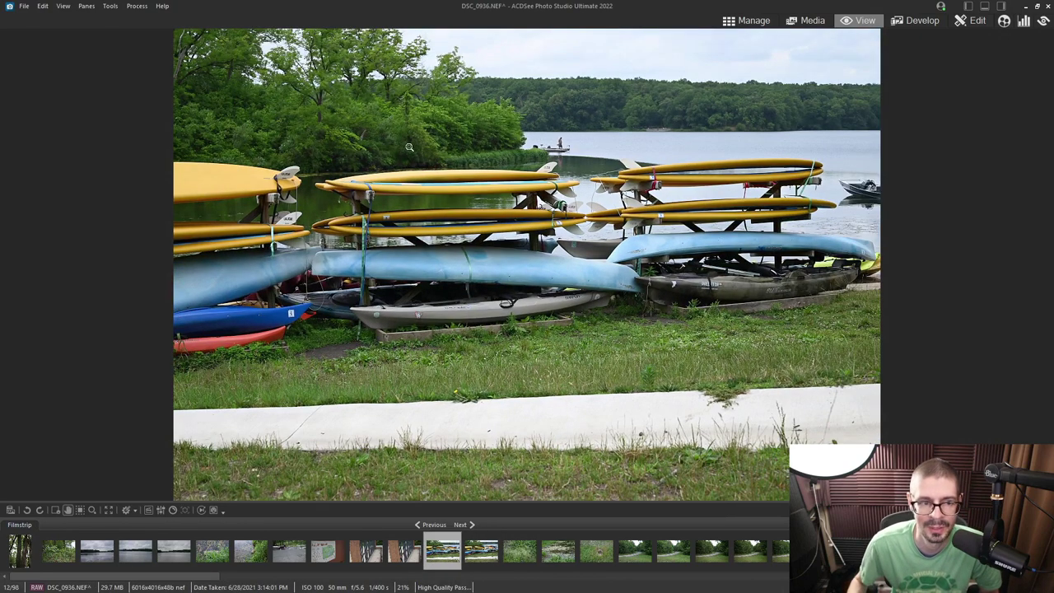
click(62, 5)
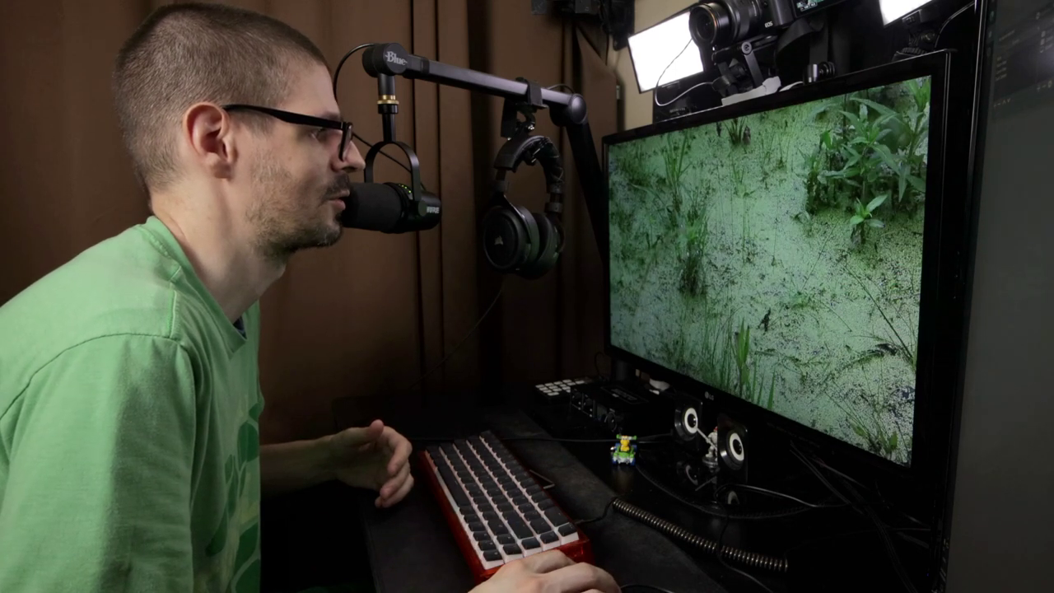
key(Right)
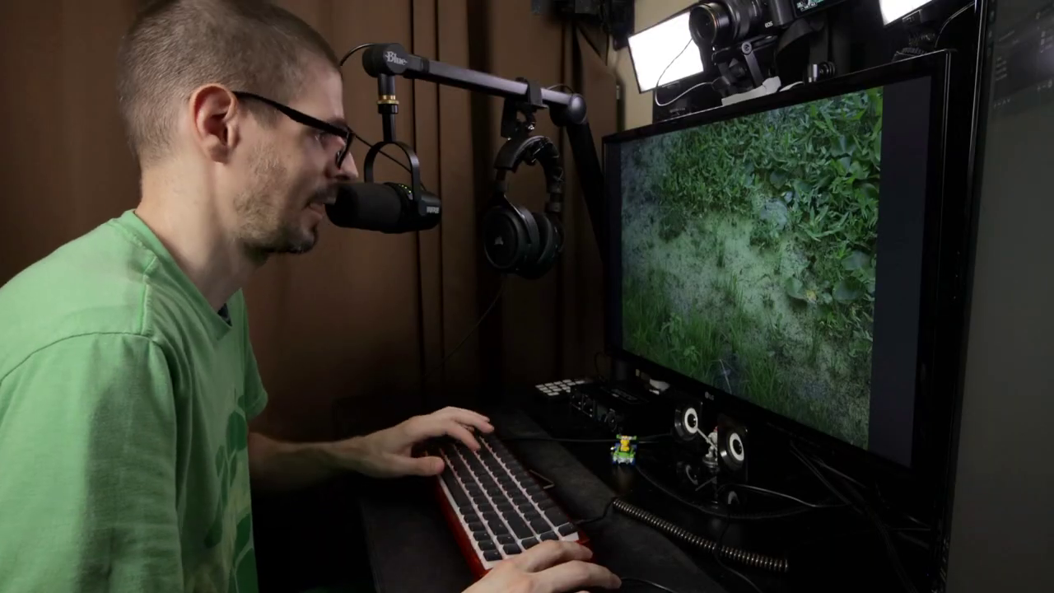
key(Escape)
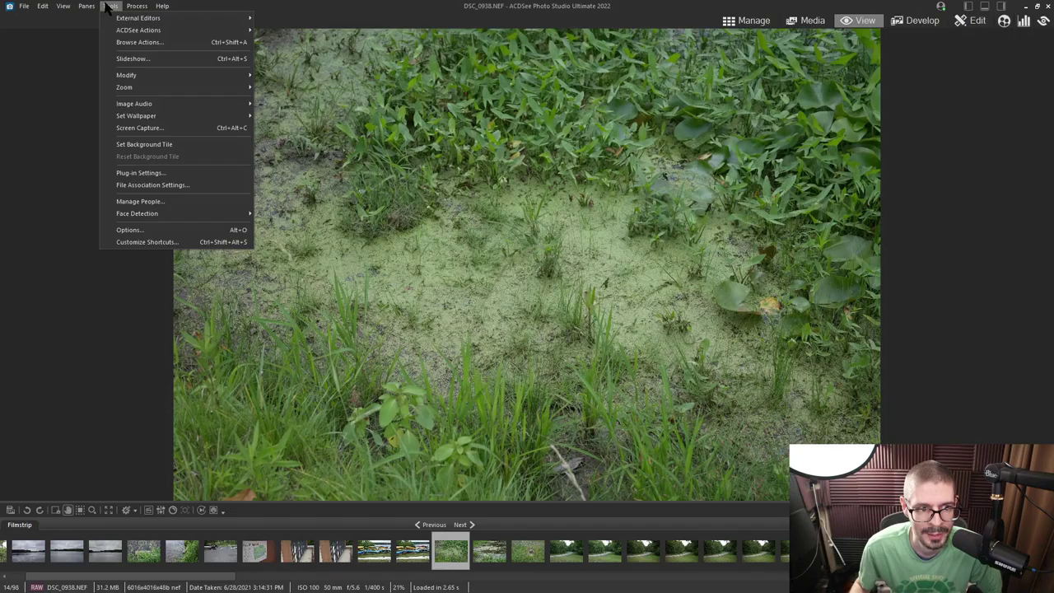
Step: Bring up the RAW lake photo DSC_0929.NEF in Develop mode with default adjustments
mouse_move(131, 6)
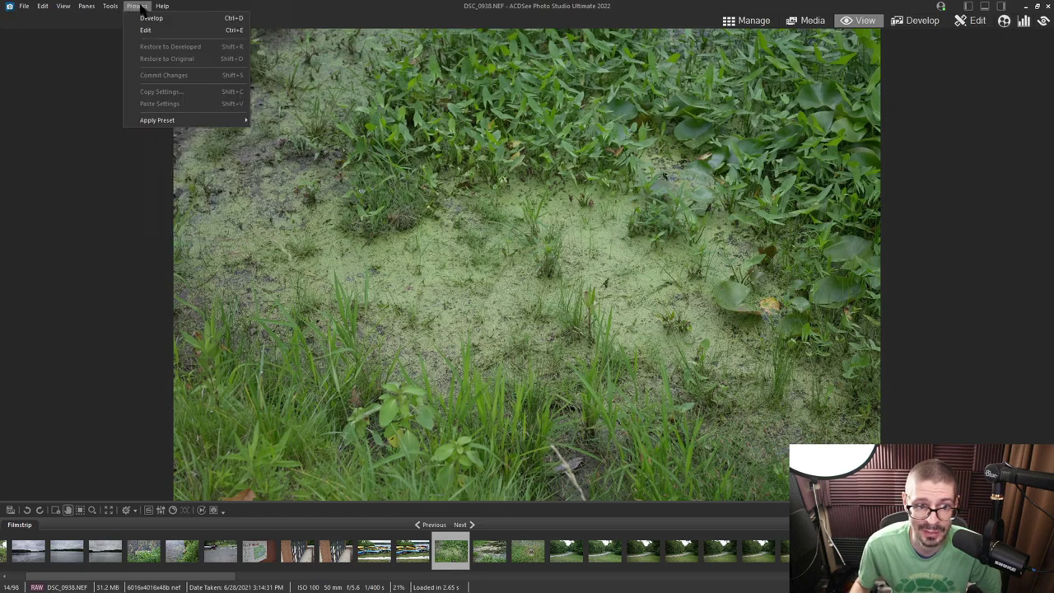
mouse_move(86, 8)
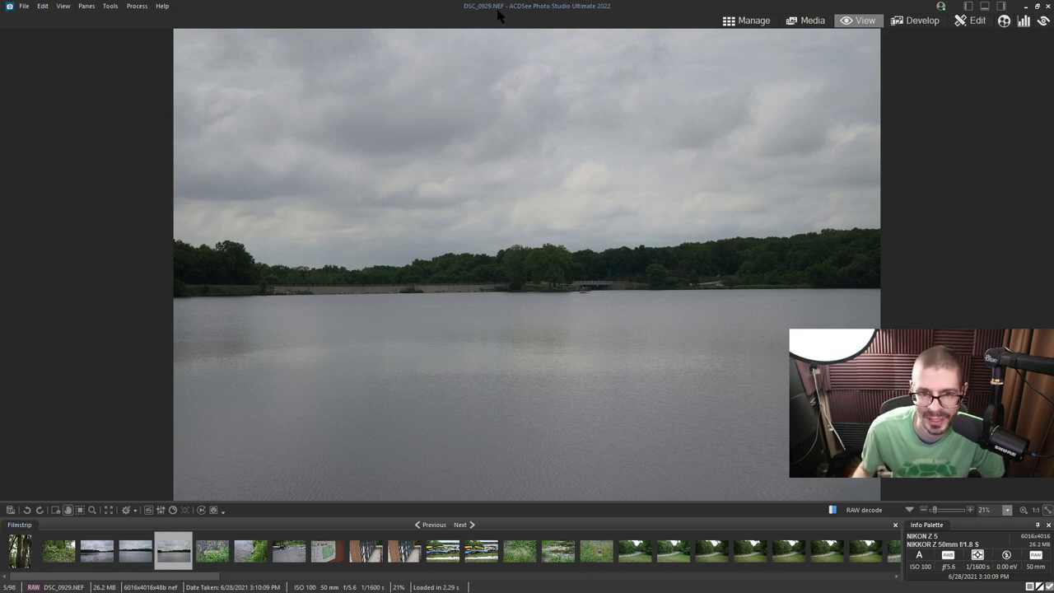
click(912, 23)
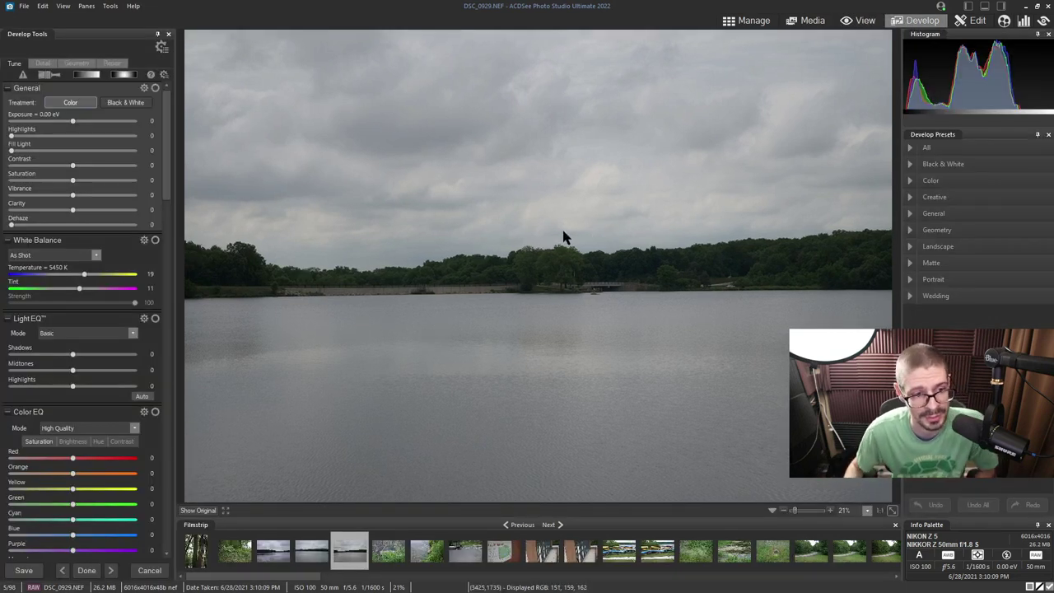
Step: Set Contrast to 7 and recover Highlights to 49 to darken the bright sky
drag(79, 169, 79, 169)
drag(12, 135, 35, 136)
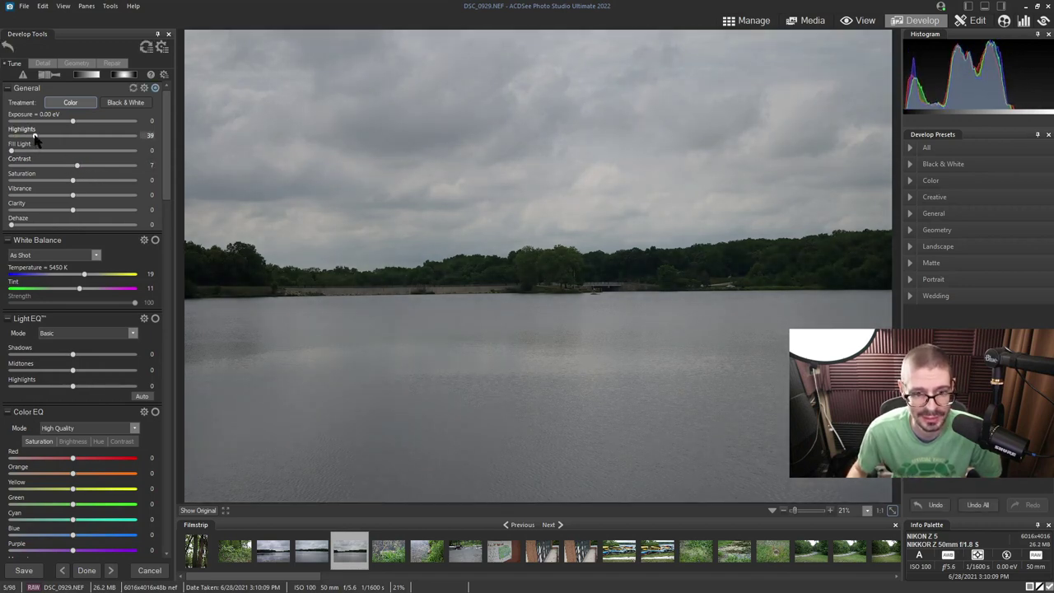
drag(35, 140, 42, 140)
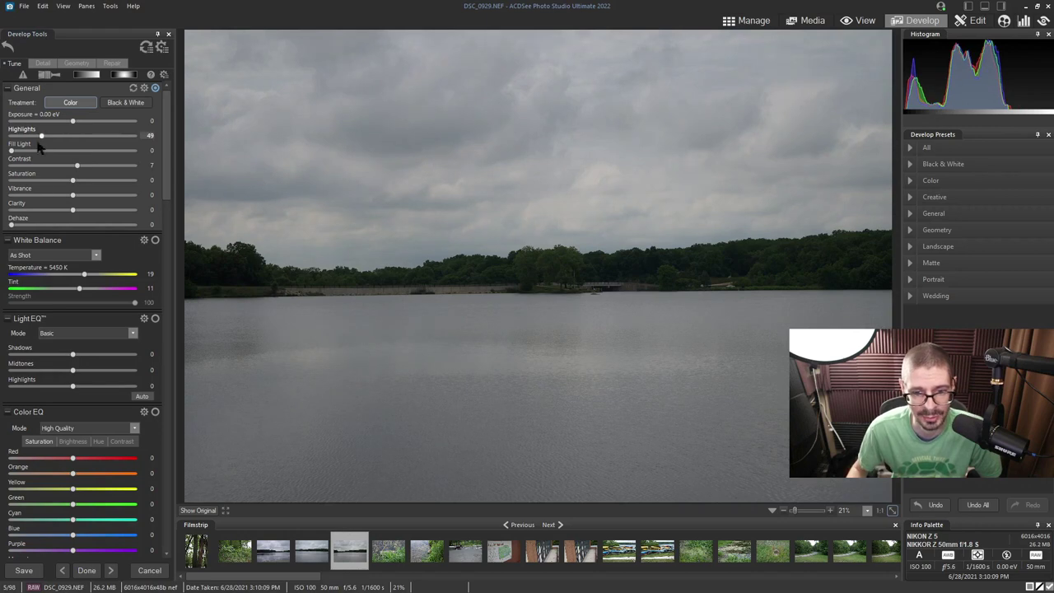
Step: Keep Light EQ in Basic mode with Shadows 20 and Midtones 17, and set Dehaze to 16
scroll(86, 333, down, 1)
click(83, 333)
click(82, 338)
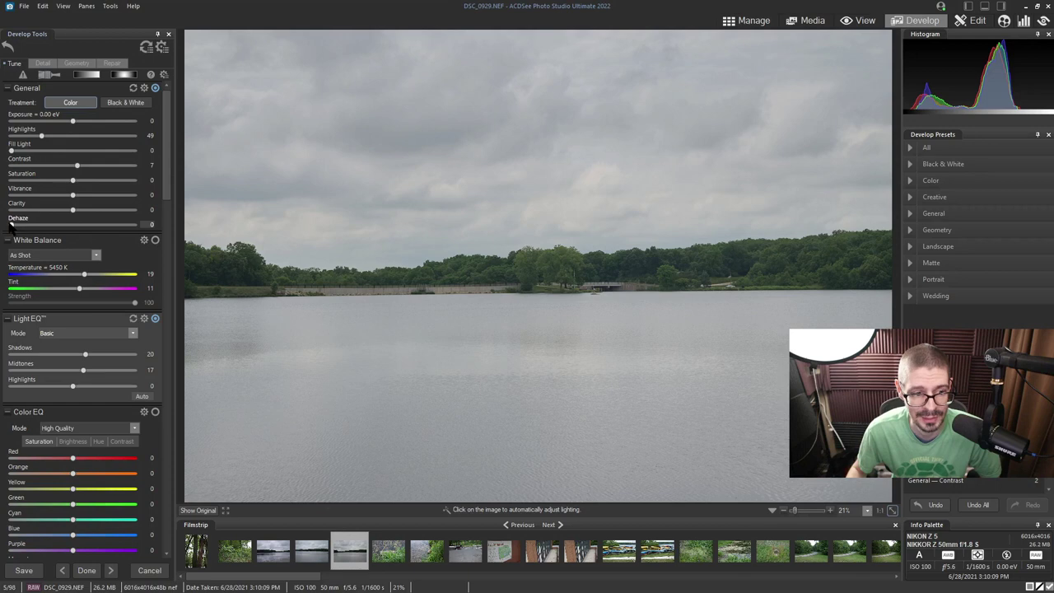
drag(11, 224, 28, 225)
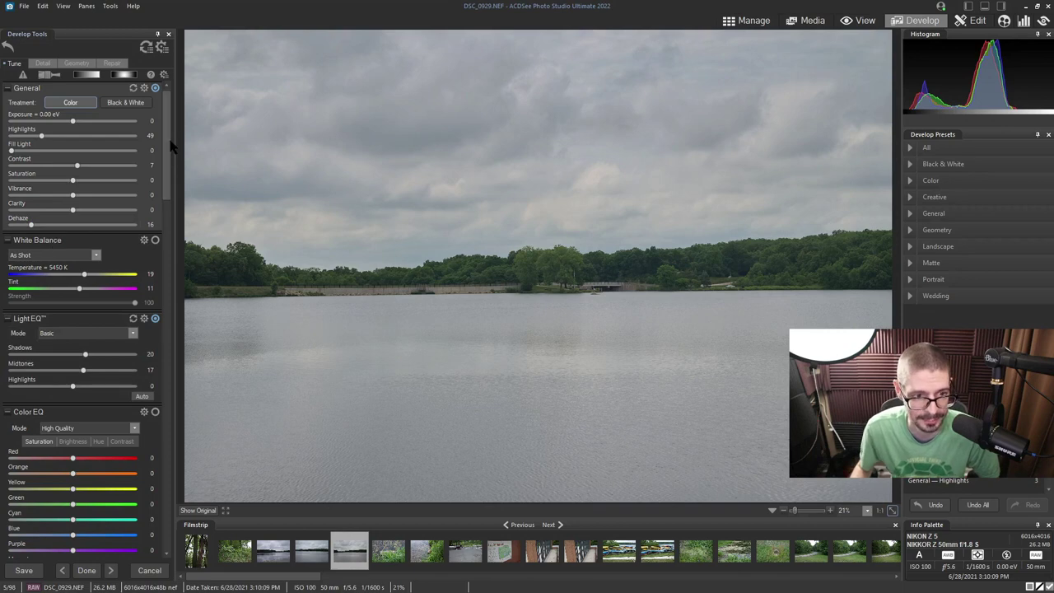
scroll(159, 191, down, 5)
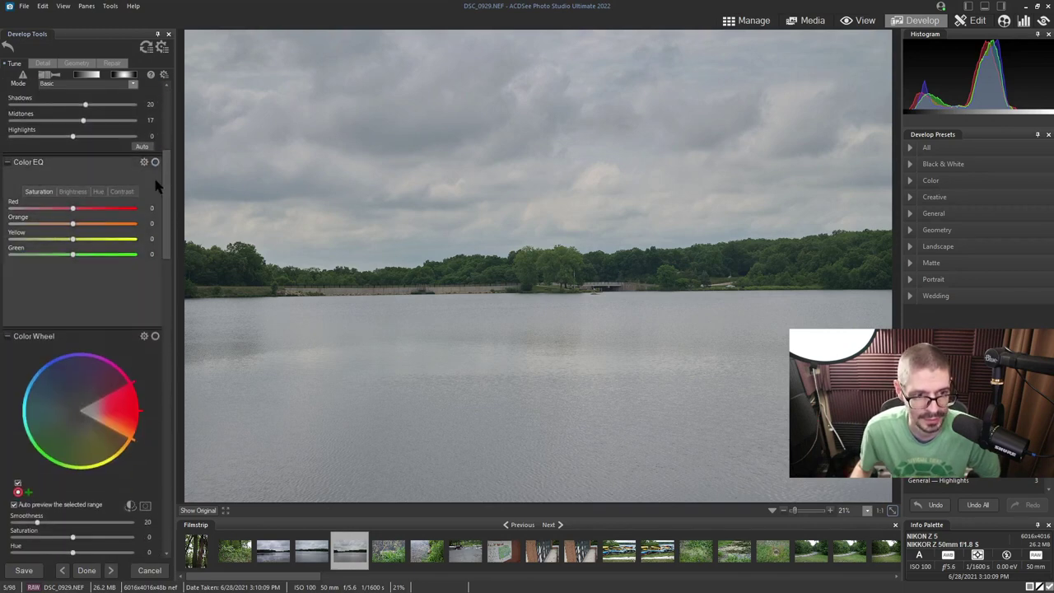
click(98, 191)
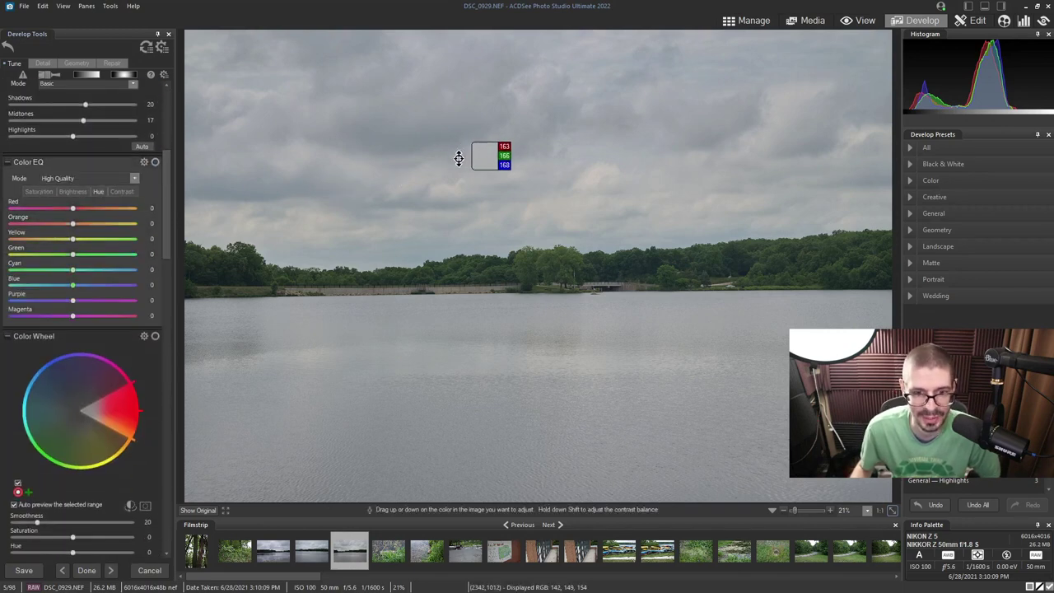
Step: Drag on the sky and treeline to shift Color EQ hues: Green -43, Cyan -9, Blue -3
drag(459, 169, 452, 143)
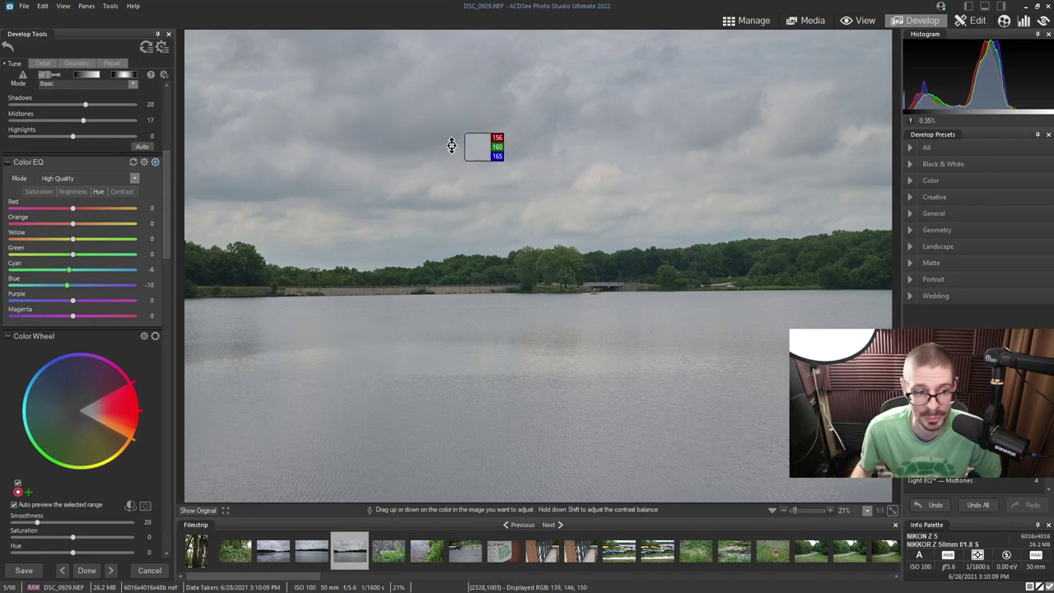
drag(557, 264, 546, 293)
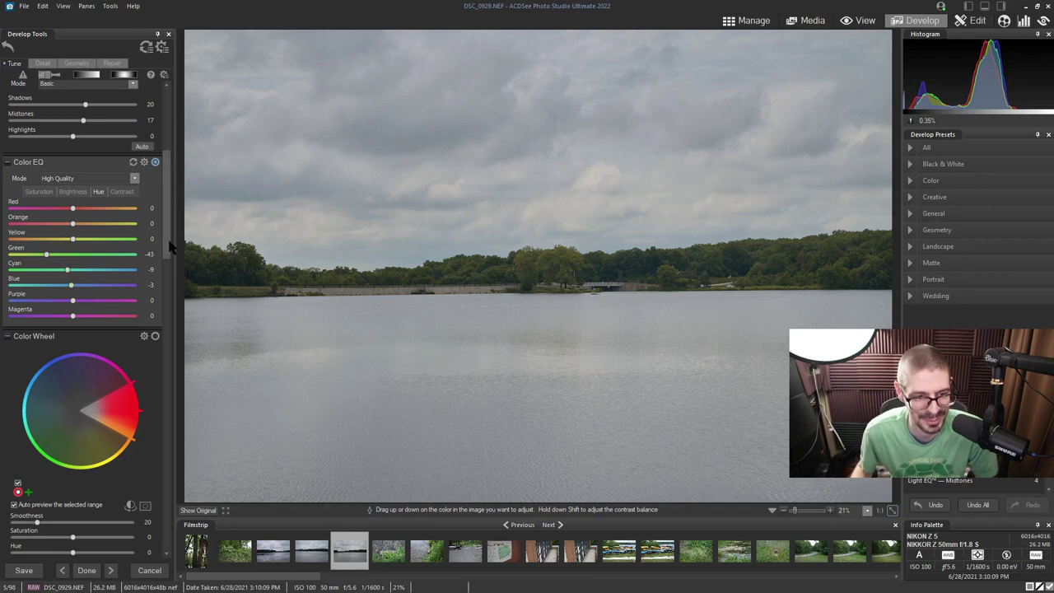
scroll(170, 247, down, 3)
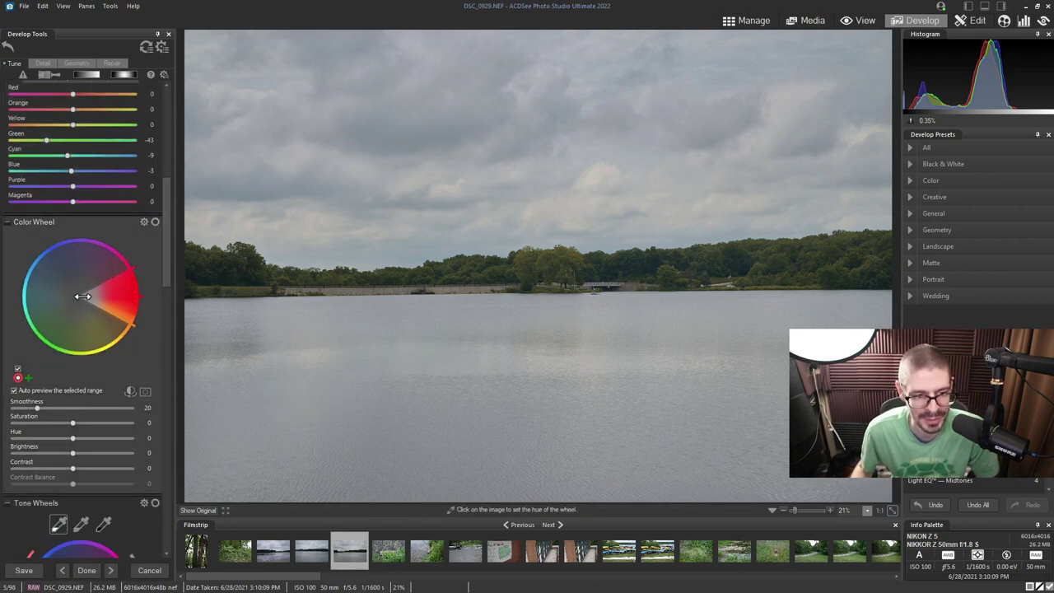
Step: Select the yellow-green hue range on the Color Wheel and boost its saturation
drag(83, 296, 96, 316)
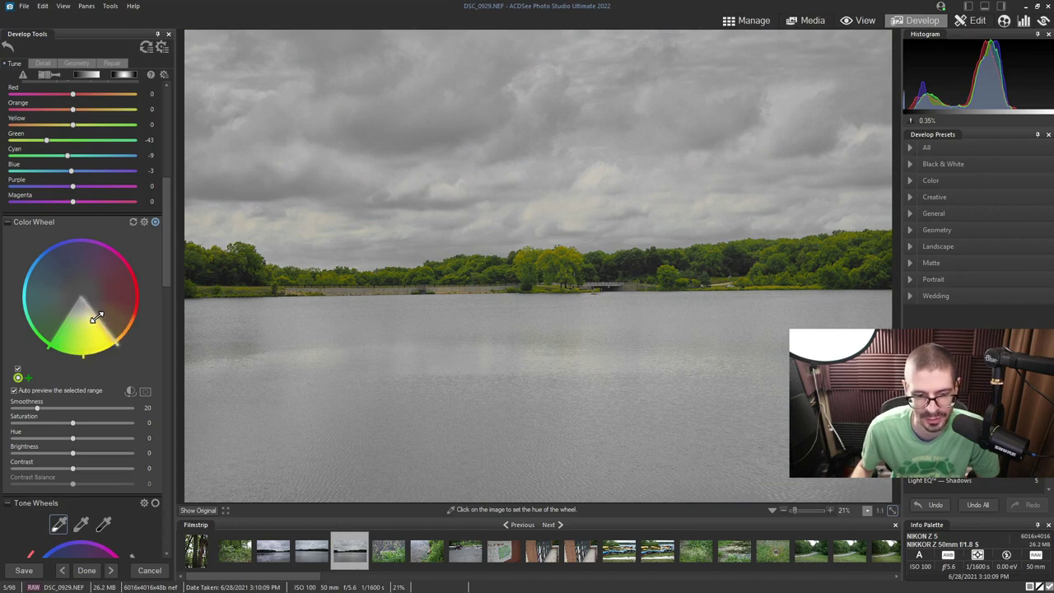
drag(96, 317, 96, 317)
drag(73, 422, 66, 453)
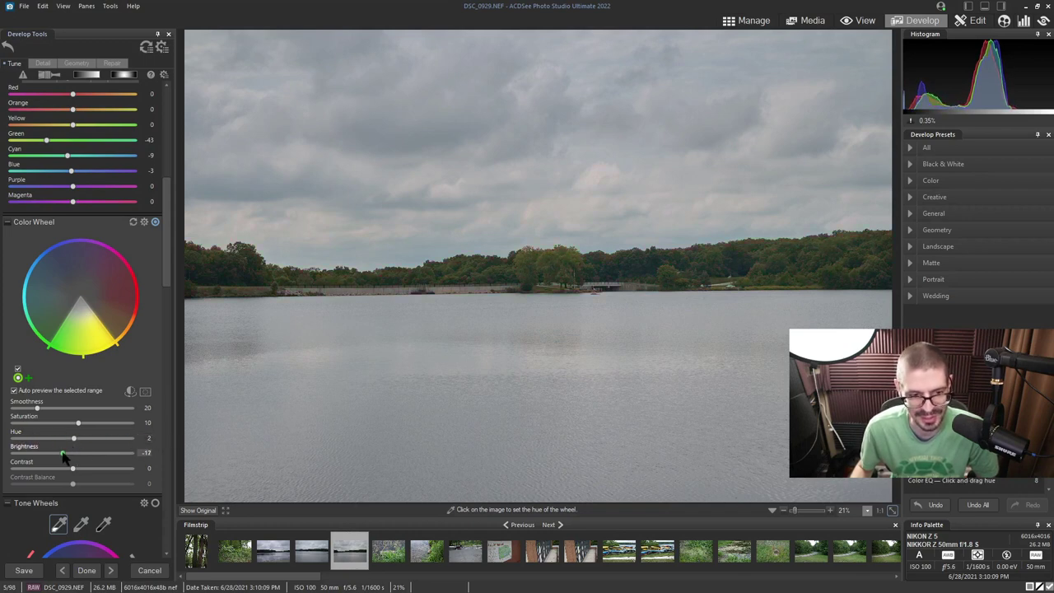
Step: Invert the range to target all other hues, lower smoothness, and settle on Saturation 73, Brightness -12
click(130, 392)
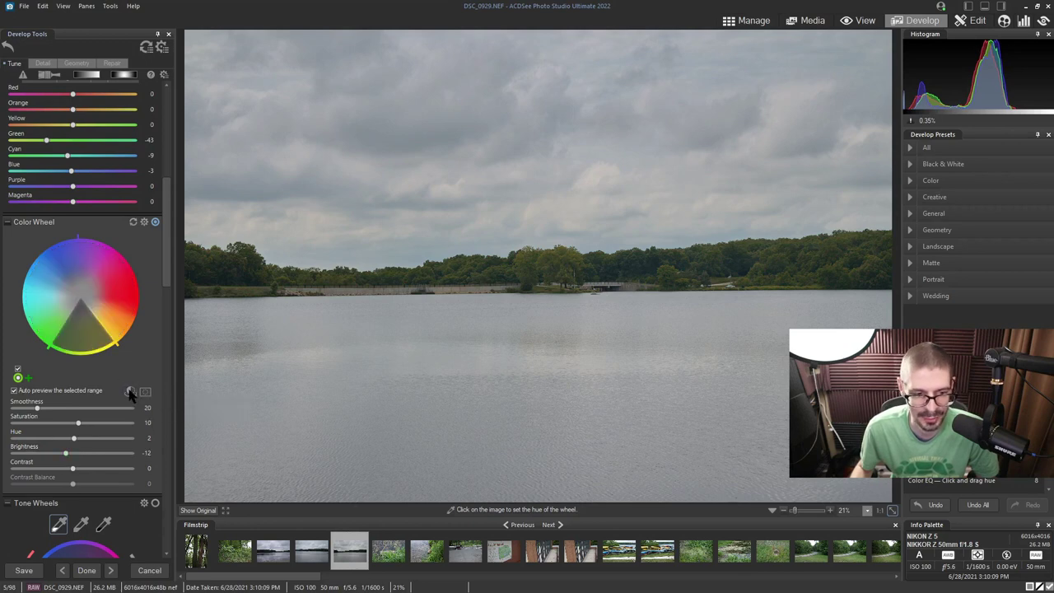
click(130, 392)
click(134, 393)
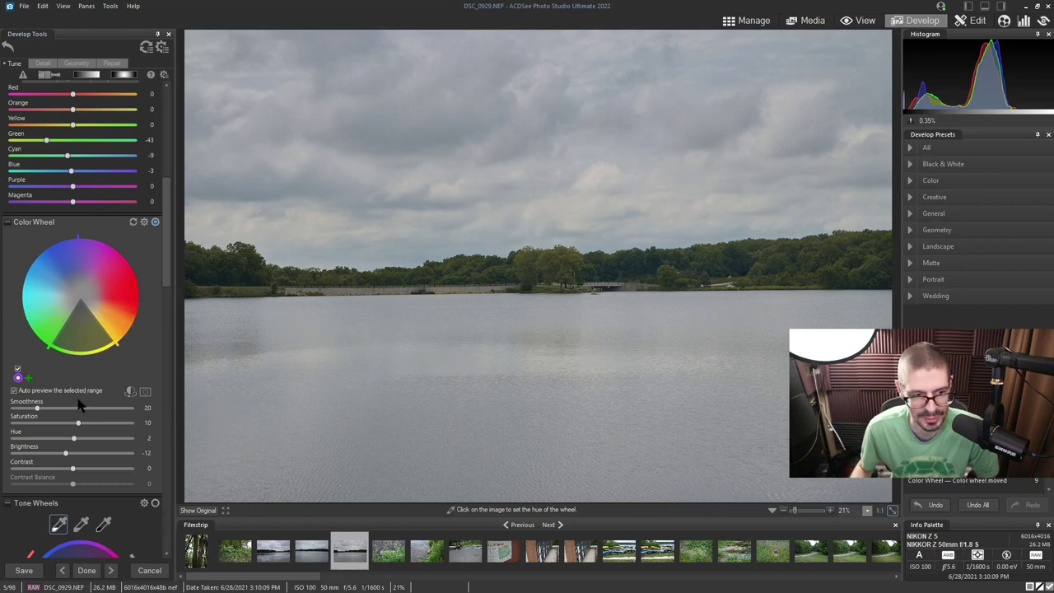
drag(74, 414, 23, 410)
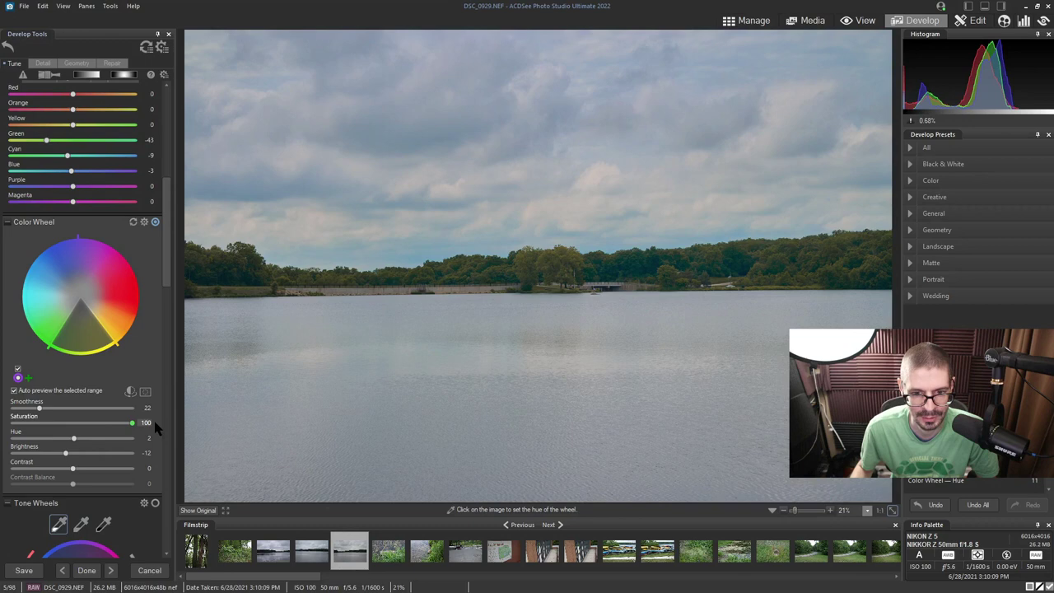
drag(129, 423, 112, 423)
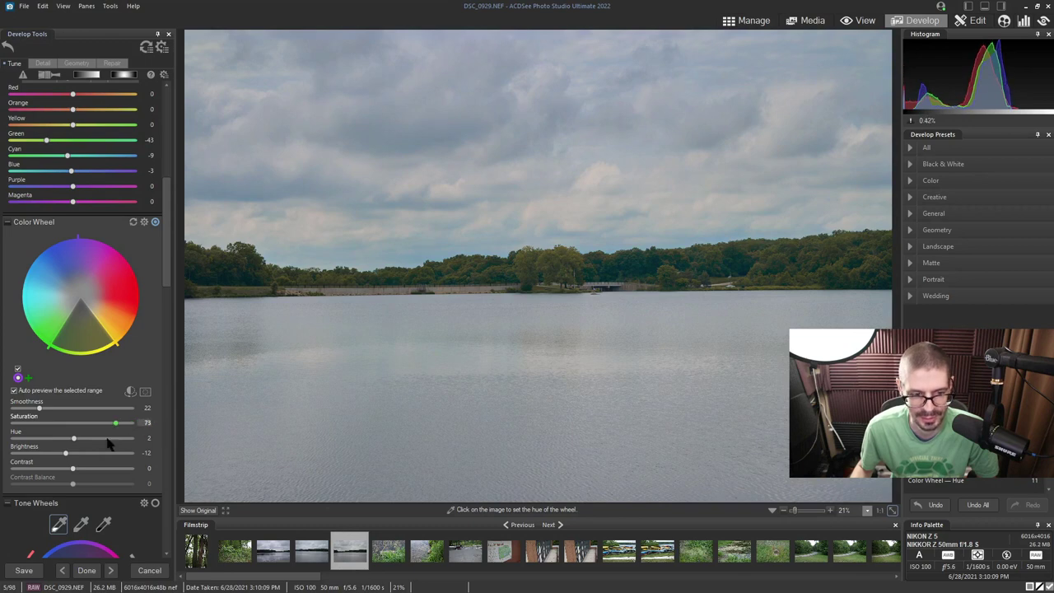
scroll(107, 445, down, 3)
Step: Open the Detail adjustments and activate the Develop Brush at Nib Width 20, Feathering 20, Pressure 100
click(41, 64)
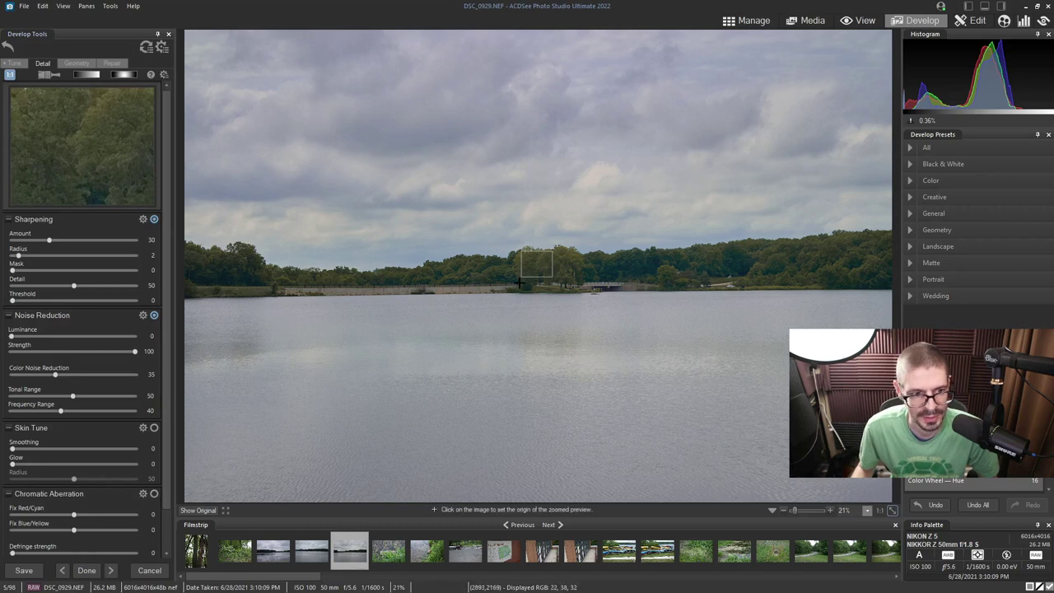
scroll(163, 346, down, 2)
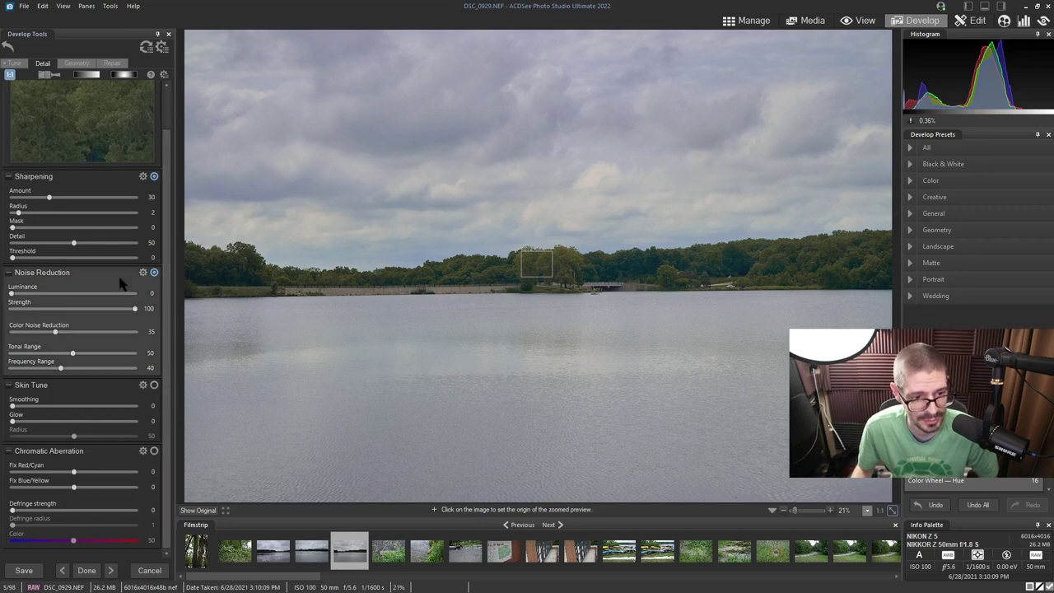
click(51, 74)
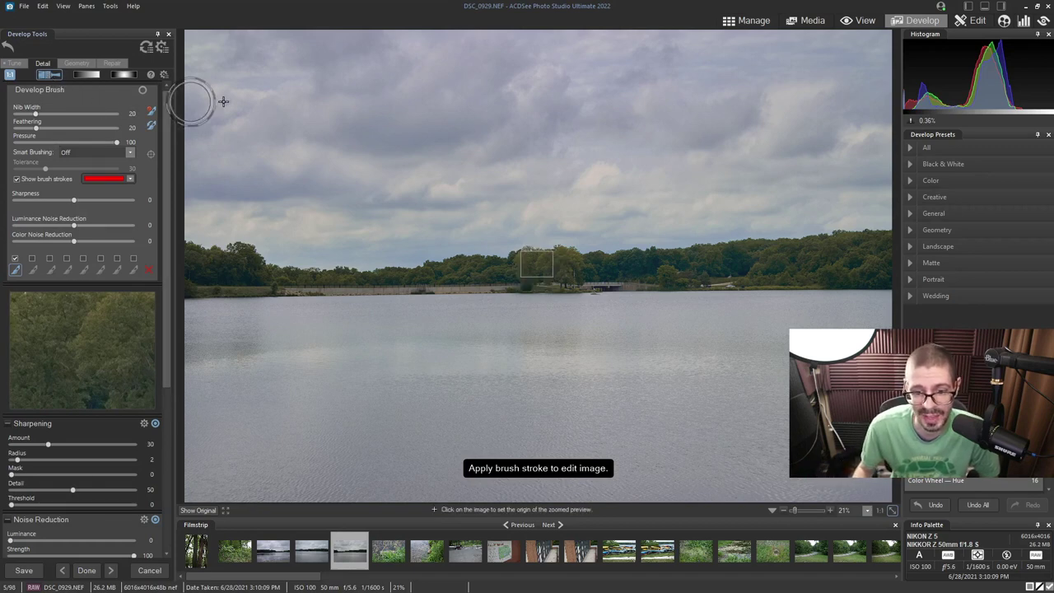
Step: Paint a detail-brush stroke over the central treeline and hide the brush-stroke overlay
scroll(470, 261, down, 4)
scroll(493, 275, up, 1)
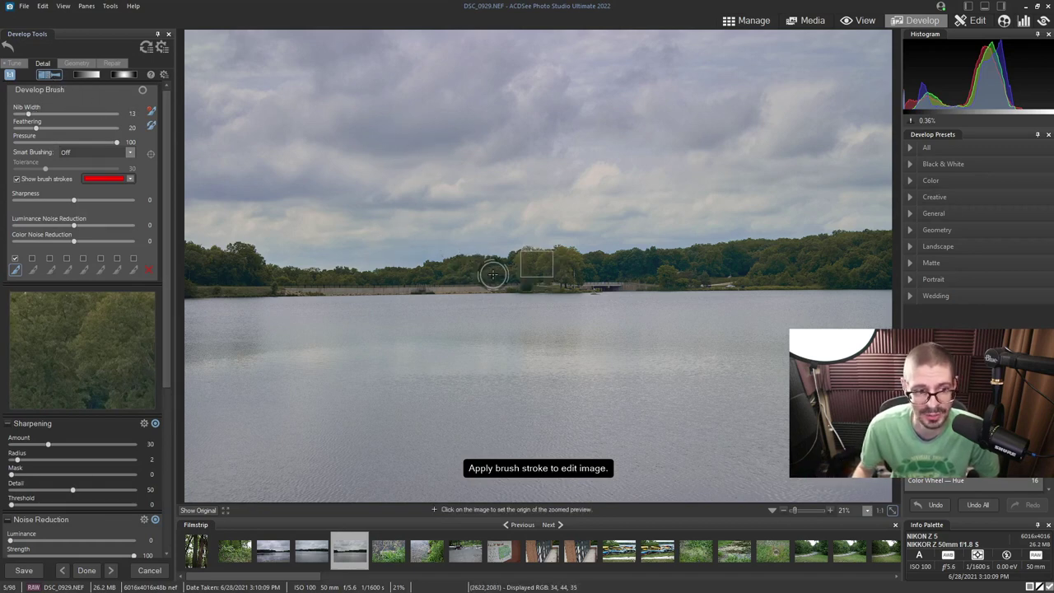
mouse_move(477, 282)
mouse_down()
mouse_move(304, 281)
mouse_move(238, 255)
mouse_move(249, 279)
mouse_move(224, 279)
mouse_move(194, 273)
mouse_move(193, 261)
mouse_move(213, 267)
mouse_move(182, 255)
mouse_move(220, 262)
mouse_move(182, 280)
mouse_move(277, 280)
mouse_up()
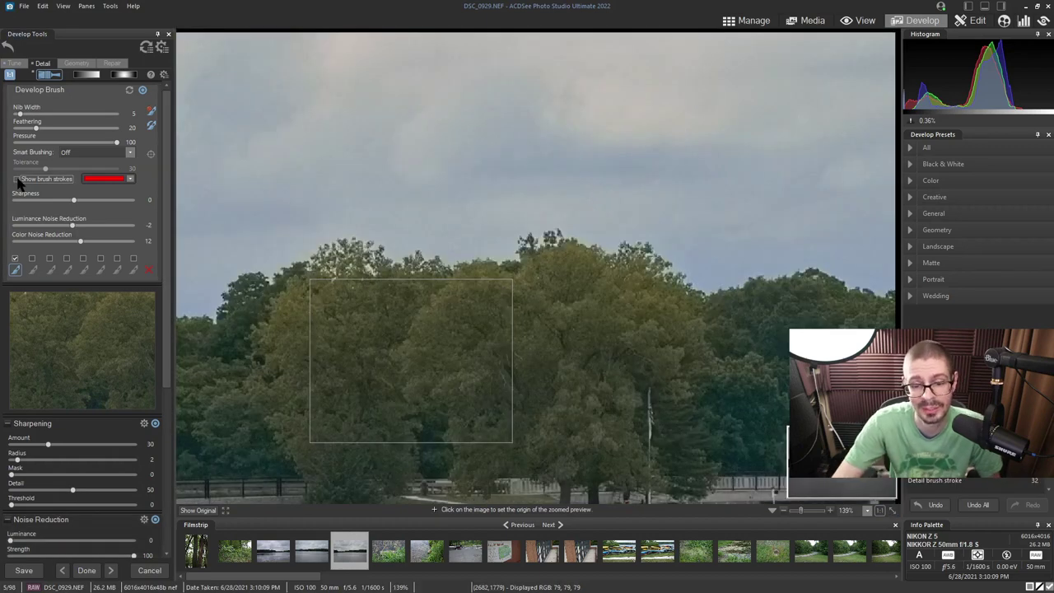
click(18, 181)
click(17, 181)
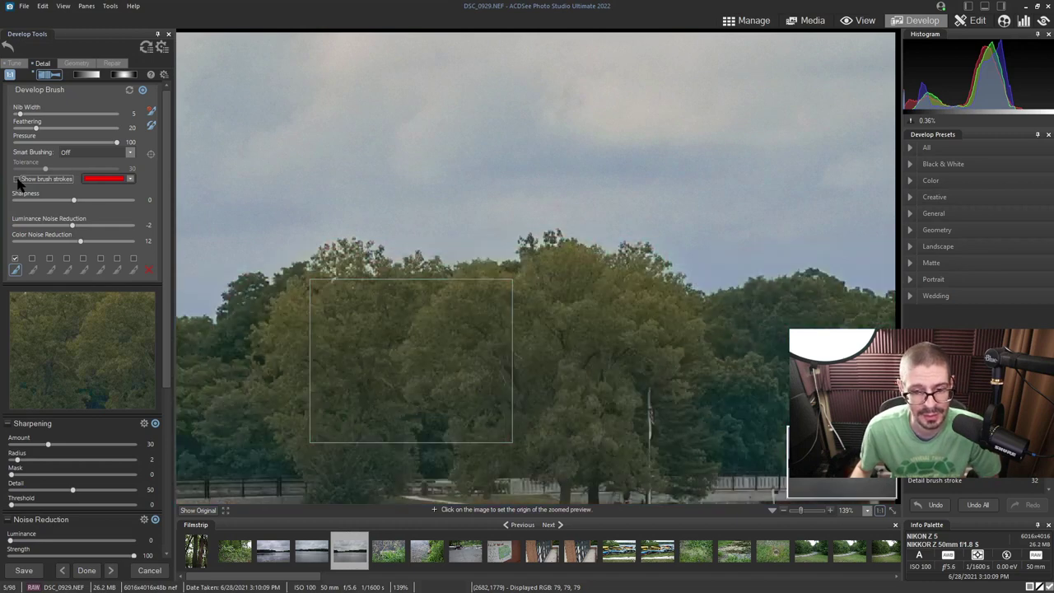
Step: Give the brushed area Luminance Noise Reduction 19 and Color Noise Reduction 30, then stop brushing
mouse_move(71, 227)
mouse_down()
mouse_move(104, 228)
mouse_move(79, 234)
mouse_up()
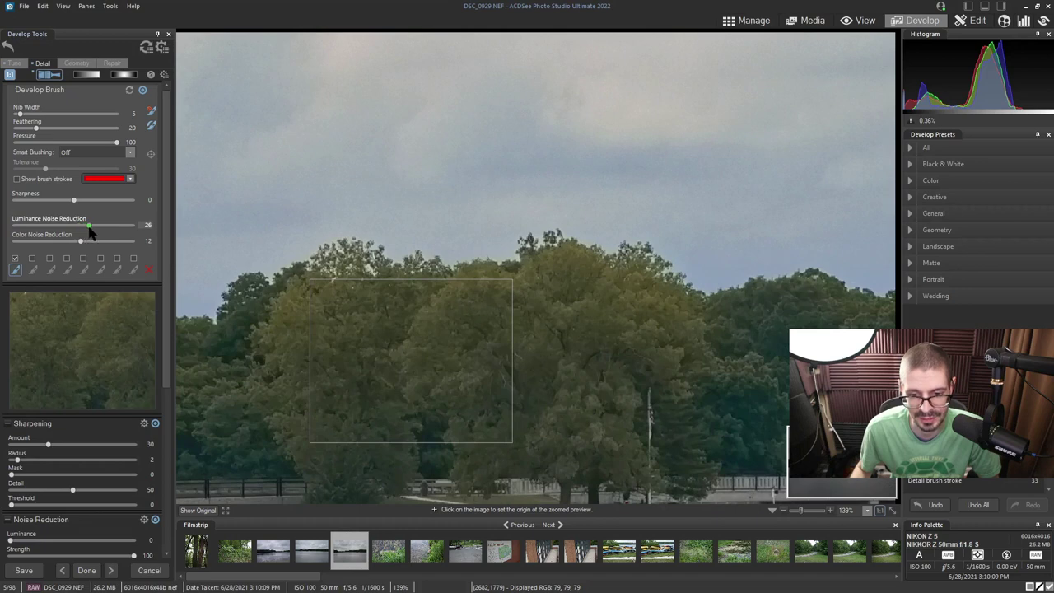
drag(81, 241, 91, 240)
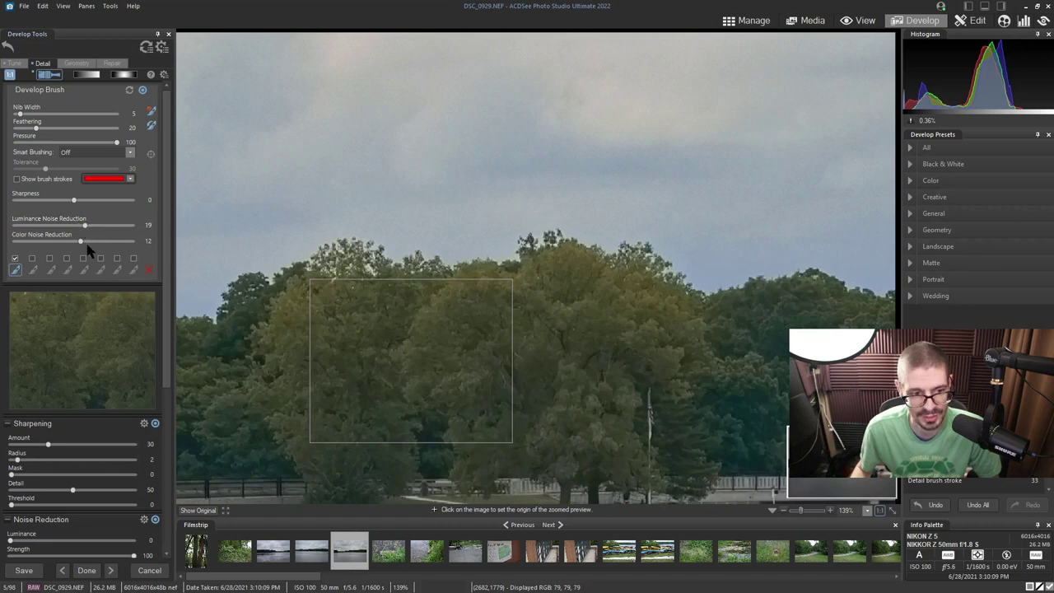
scroll(551, 260, down, 5)
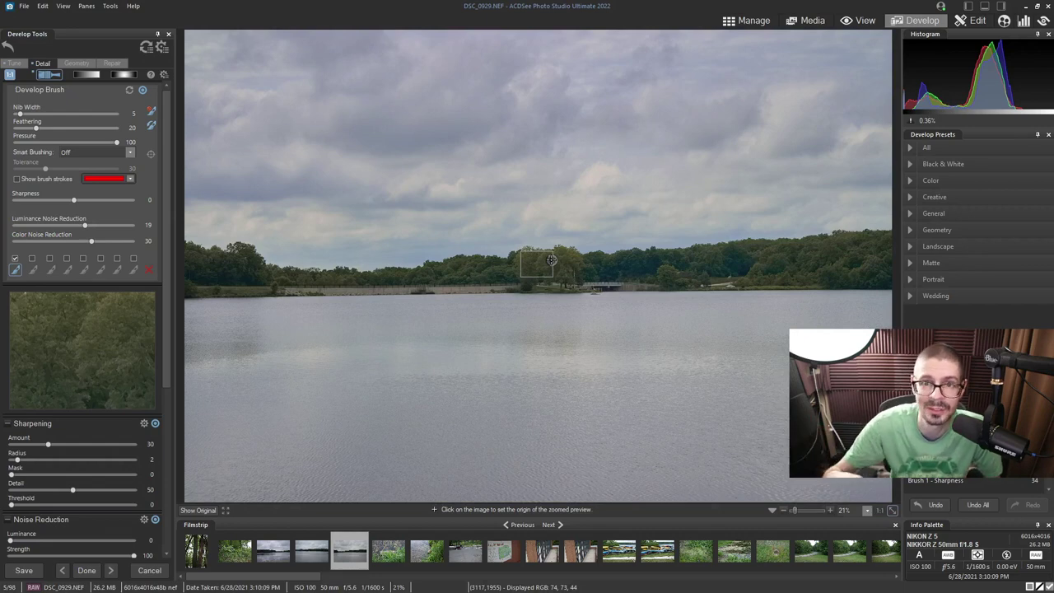
click(47, 75)
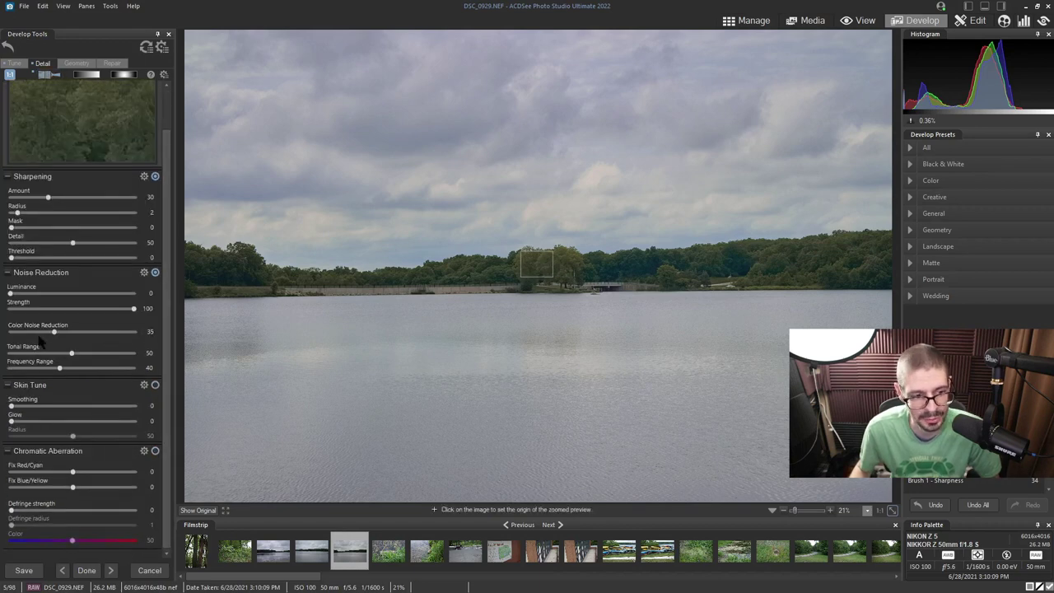
Step: Apply overall Luminance Noise Reduction 16, straighten the photo 0.9 degrees, and view the Repair settings
click(13, 293)
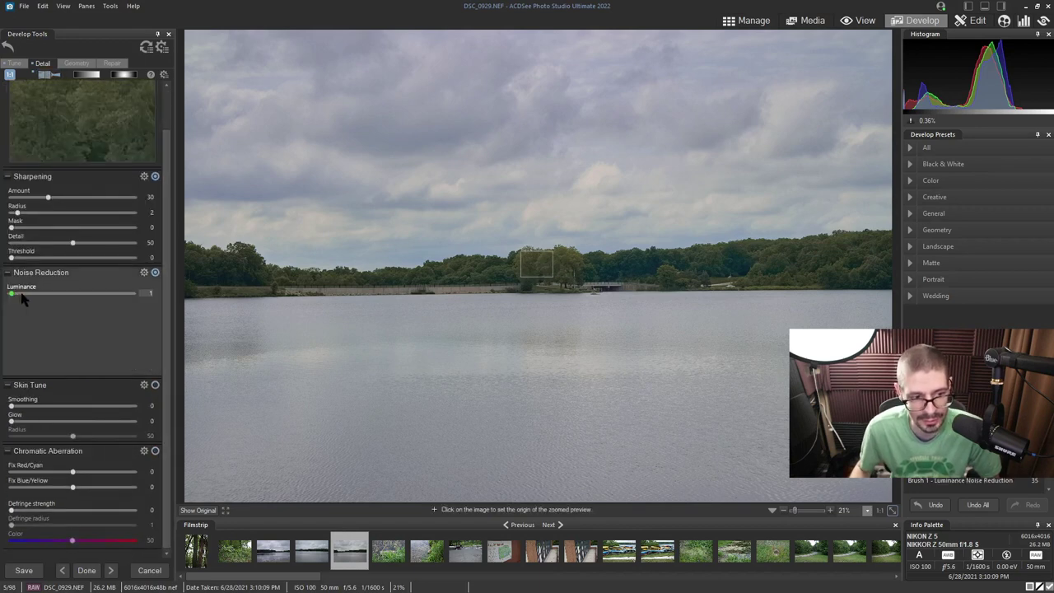
click(22, 297)
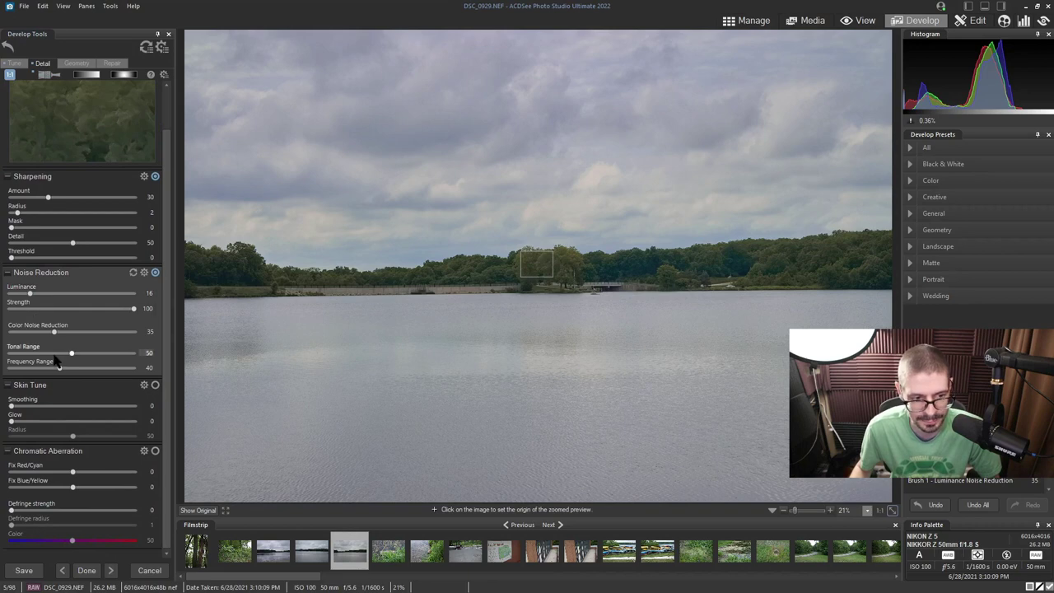
click(77, 64)
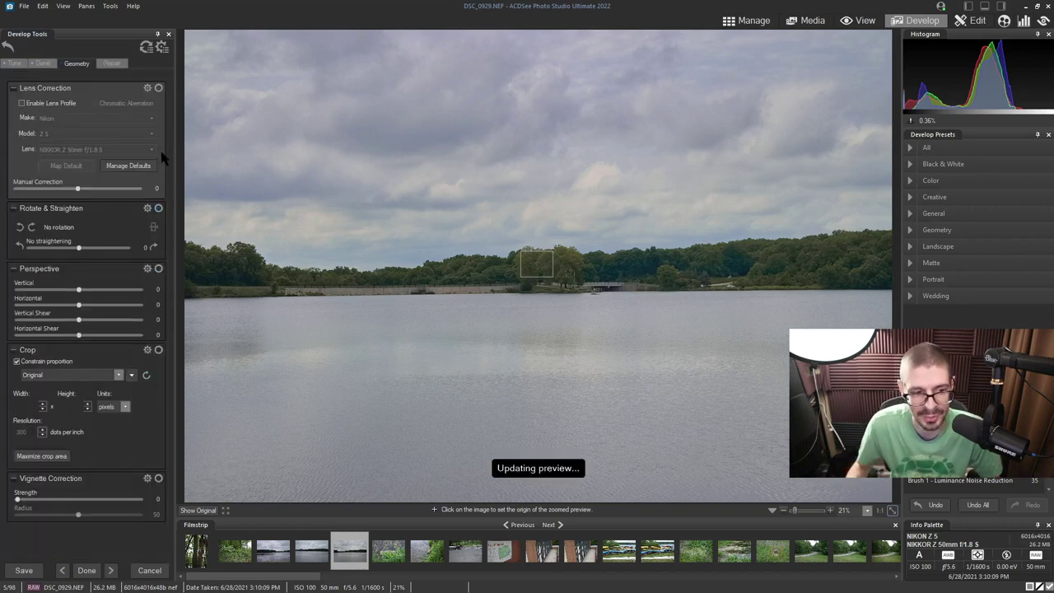
drag(79, 247, 86, 253)
click(122, 63)
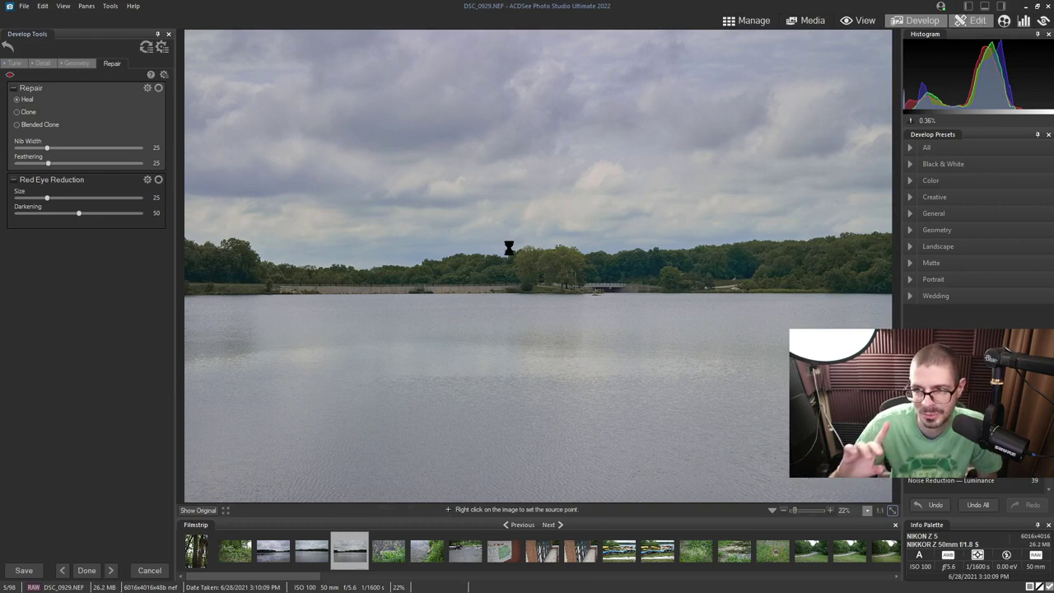
click(971, 21)
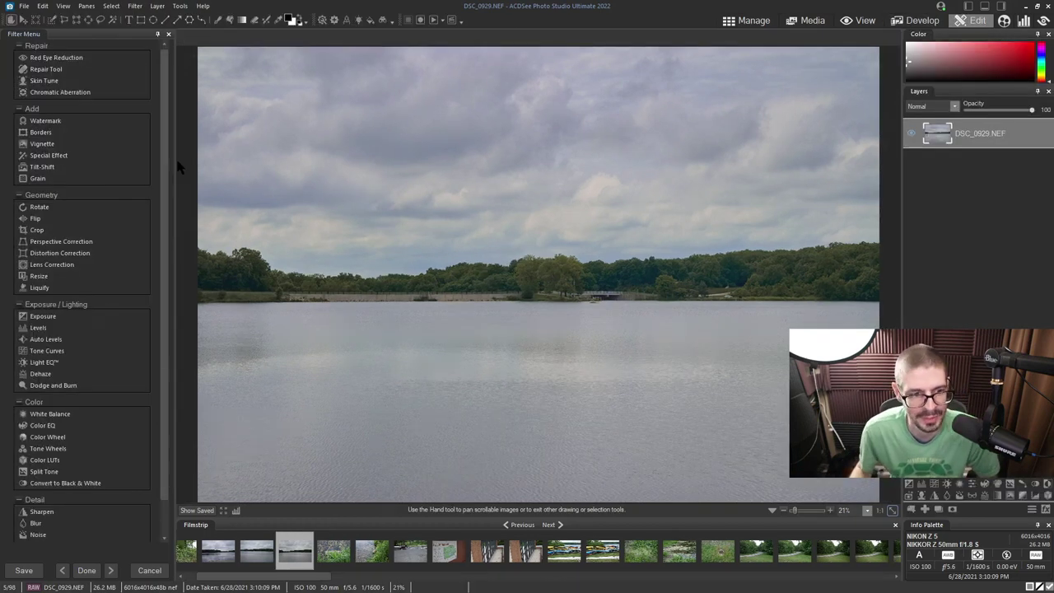
Step: Add a text watermark to the bottom-right corner and lower its layer opacity to 21
scroll(164, 182, down, 1)
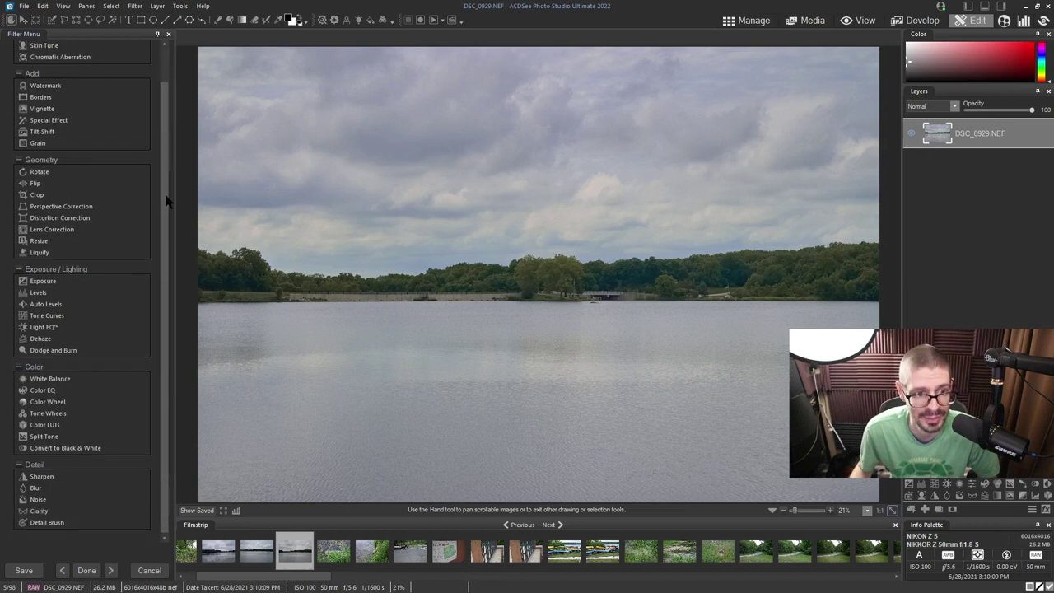
scroll(165, 243, up, 1)
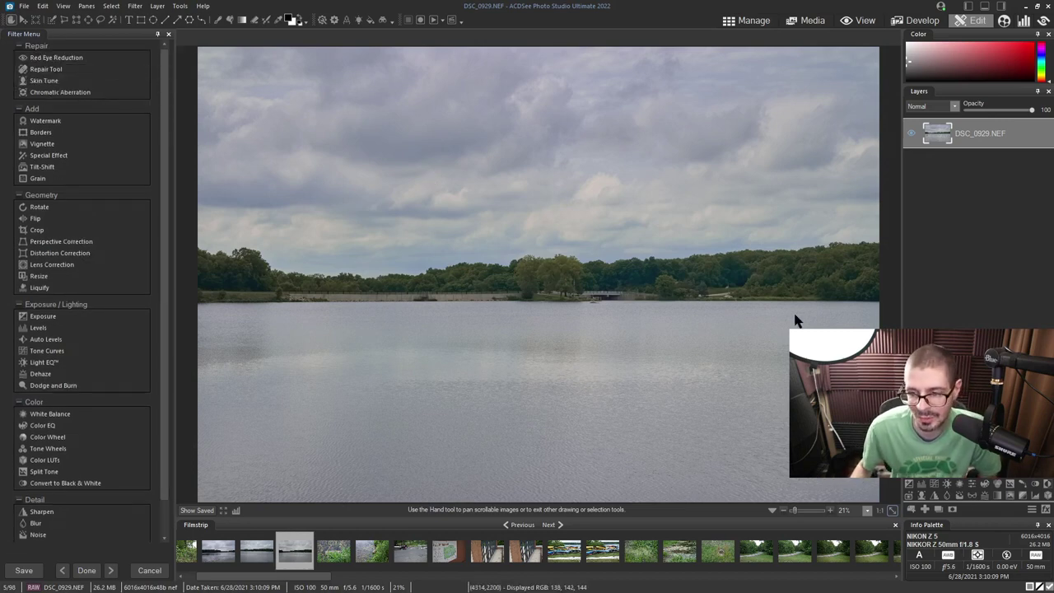
click(45, 120)
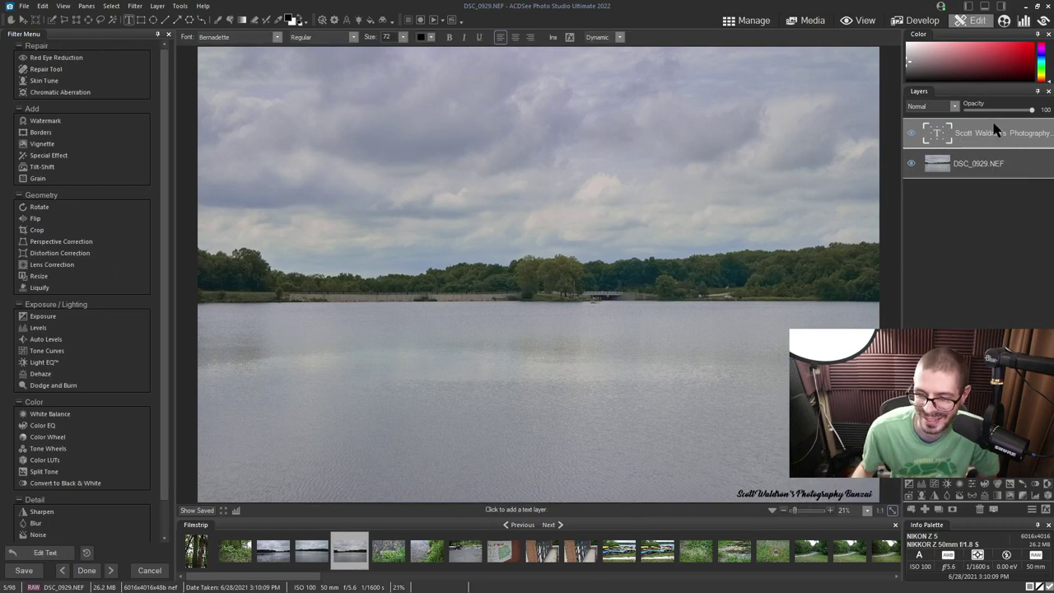
drag(1032, 109, 979, 111)
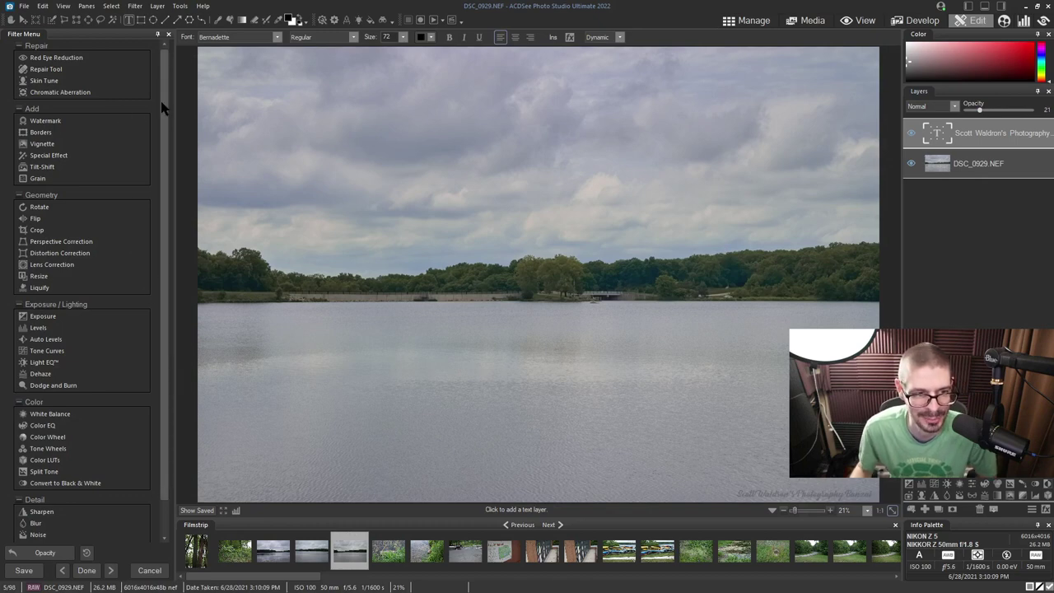
key(Escape)
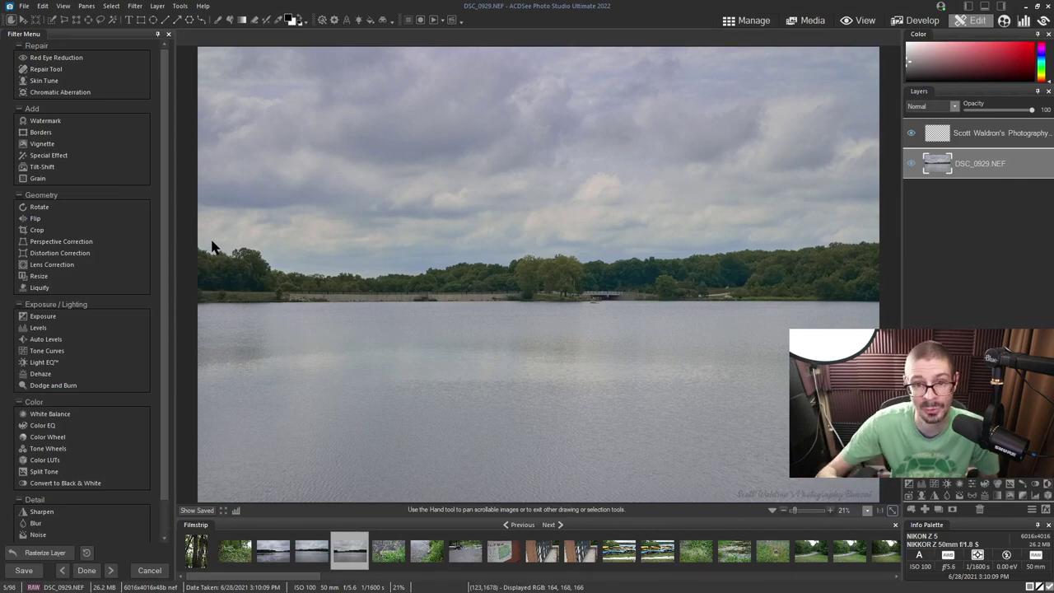
Step: Switch to Media mode and close the Welcome to Media Mode dialog, revealing 8054 catalogued items
click(813, 20)
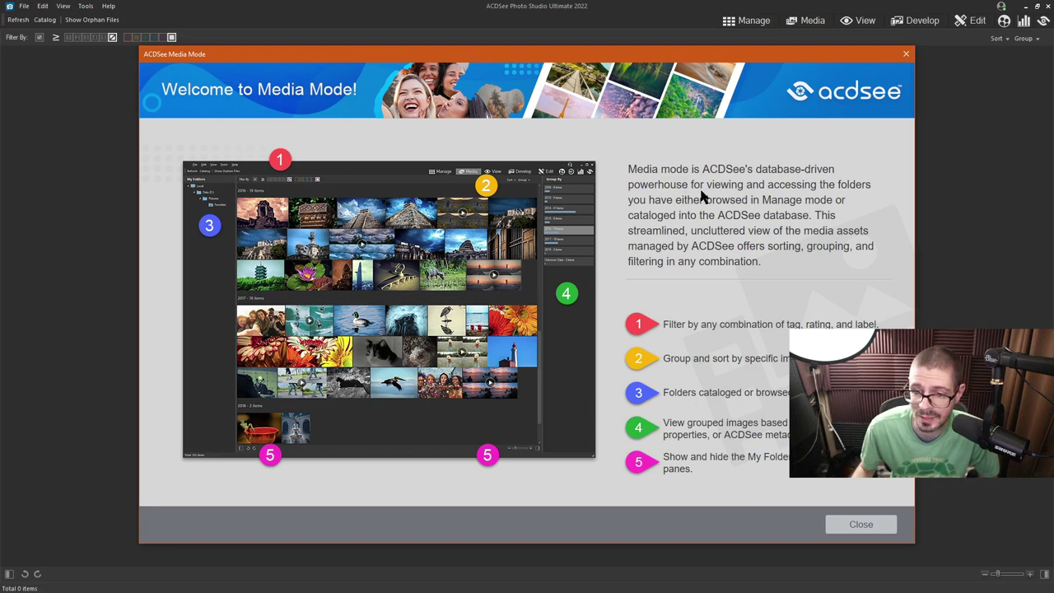
click(861, 524)
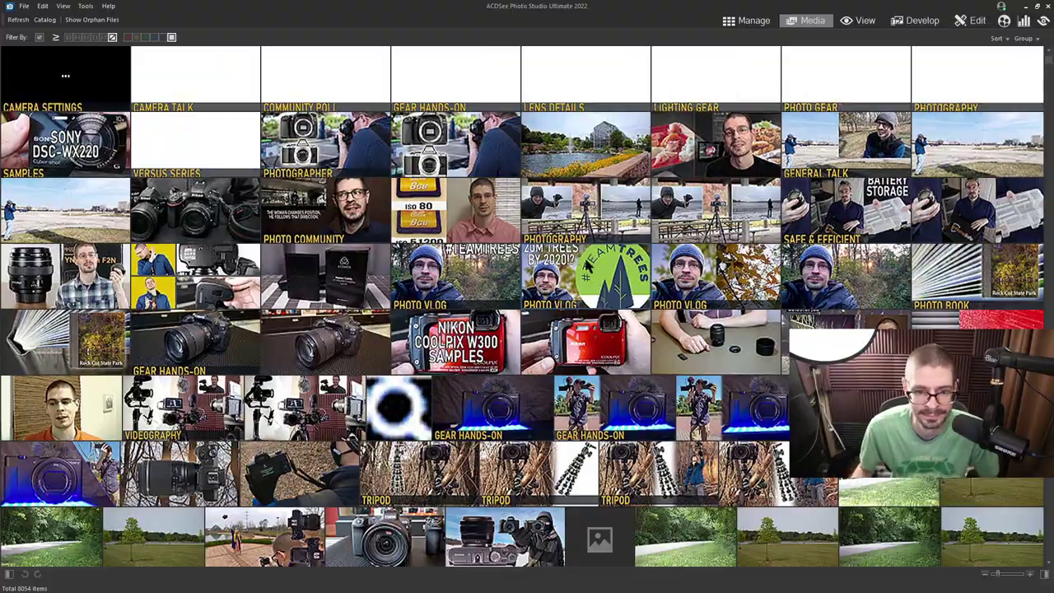
Step: Scroll through the catalogue grid and shrink the thumbnails to fit more per row
scroll(564, 346, down, 6)
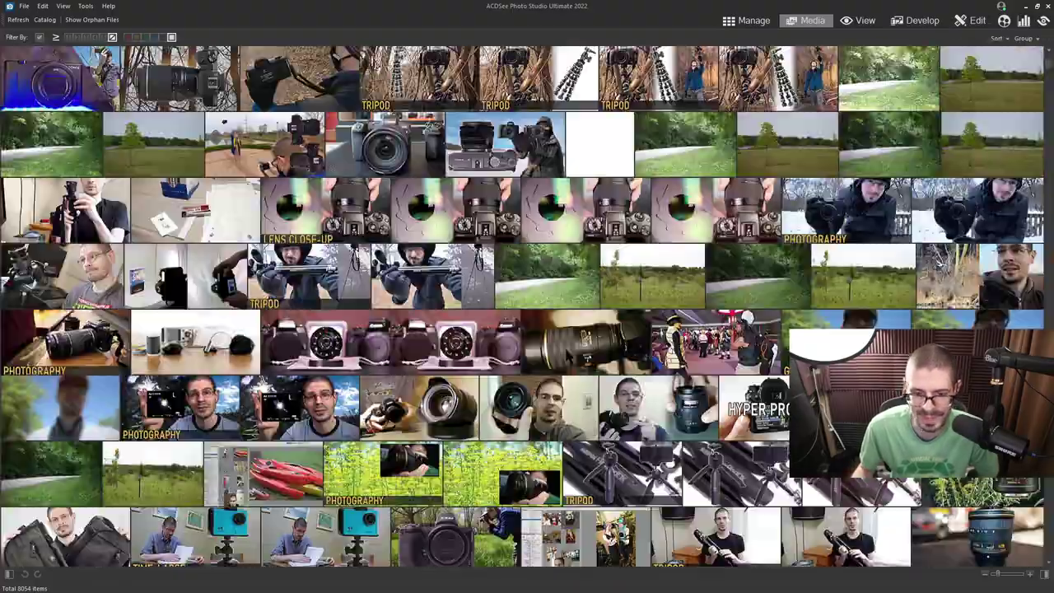
scroll(561, 345, down, 8)
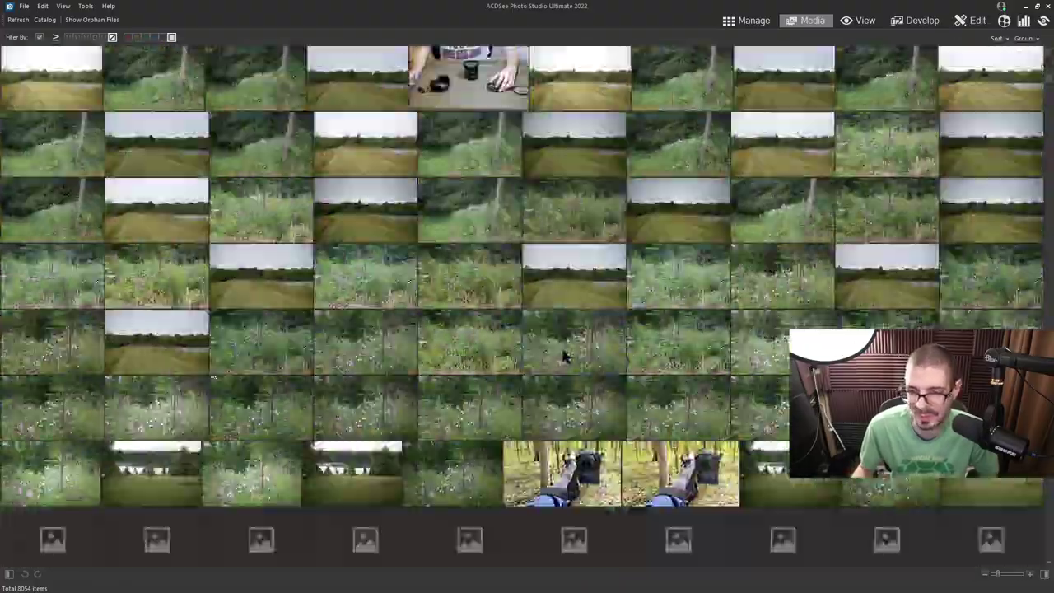
scroll(562, 354, down, 5)
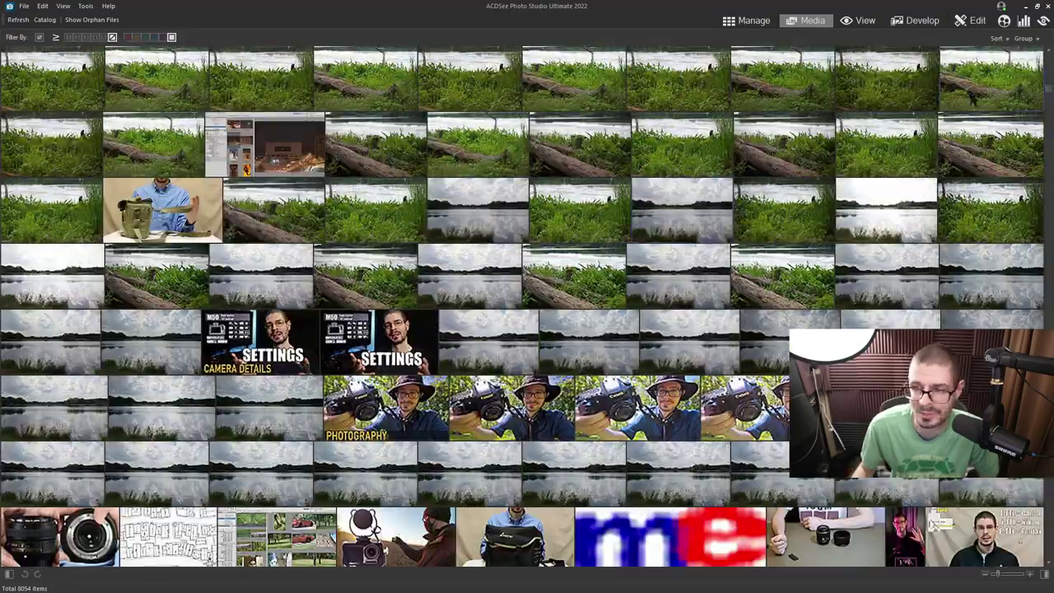
click(1049, 118)
scroll(1046, 132, down, 3)
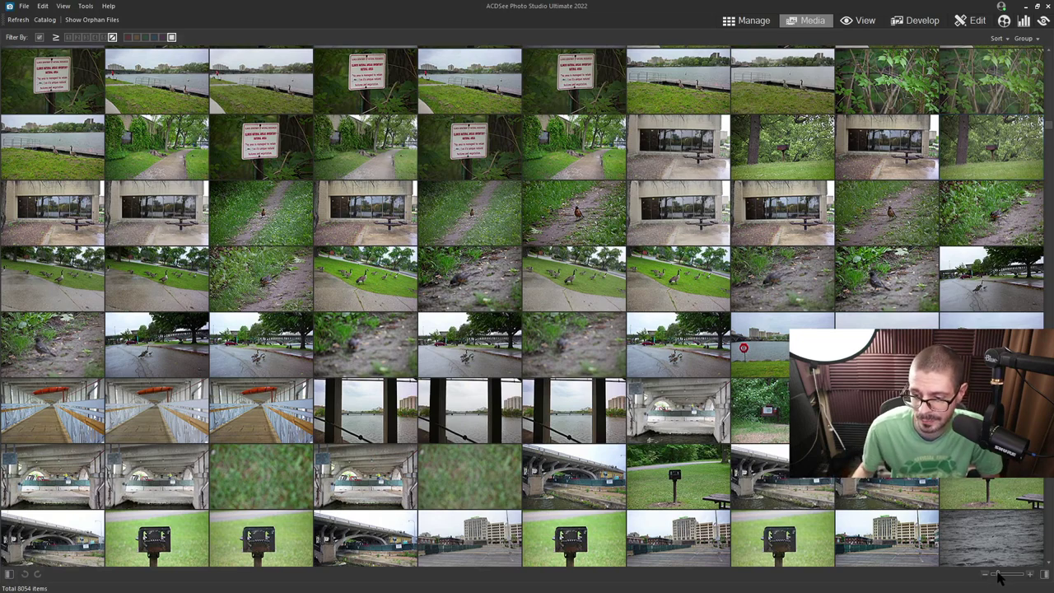
drag(999, 577, 991, 577)
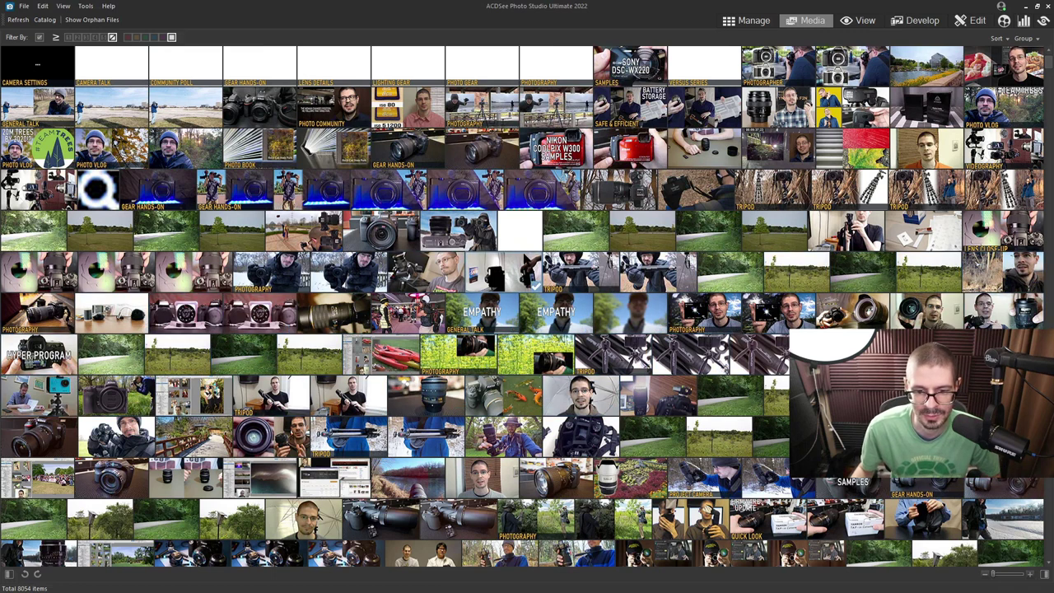
Step: Scroll down and select a photo in the 269-item MotoGStylus5G folder
scroll(395, 388, down, 5)
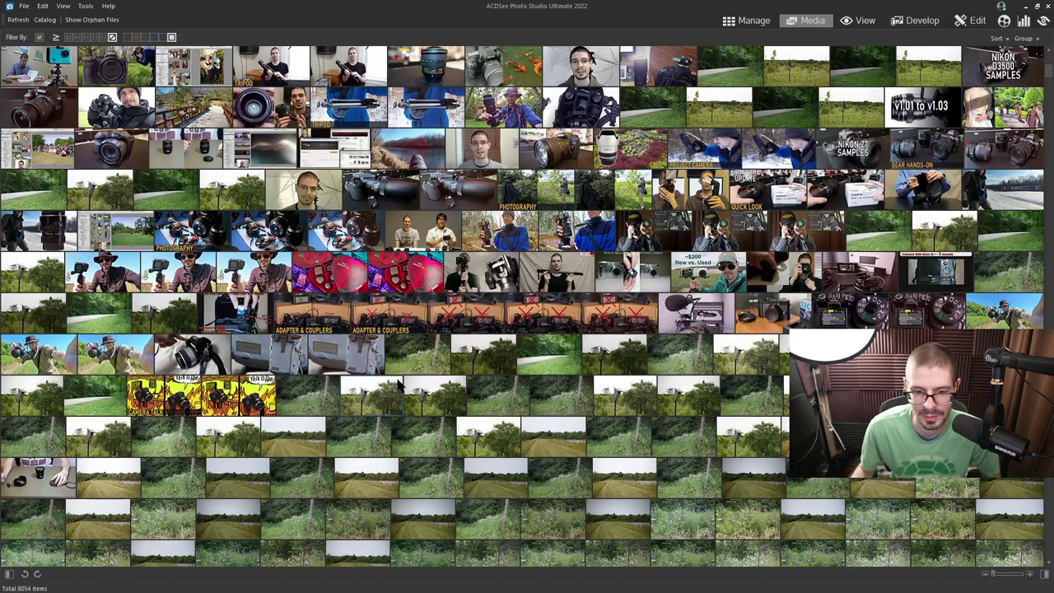
scroll(398, 384, down, 4)
click(370, 153)
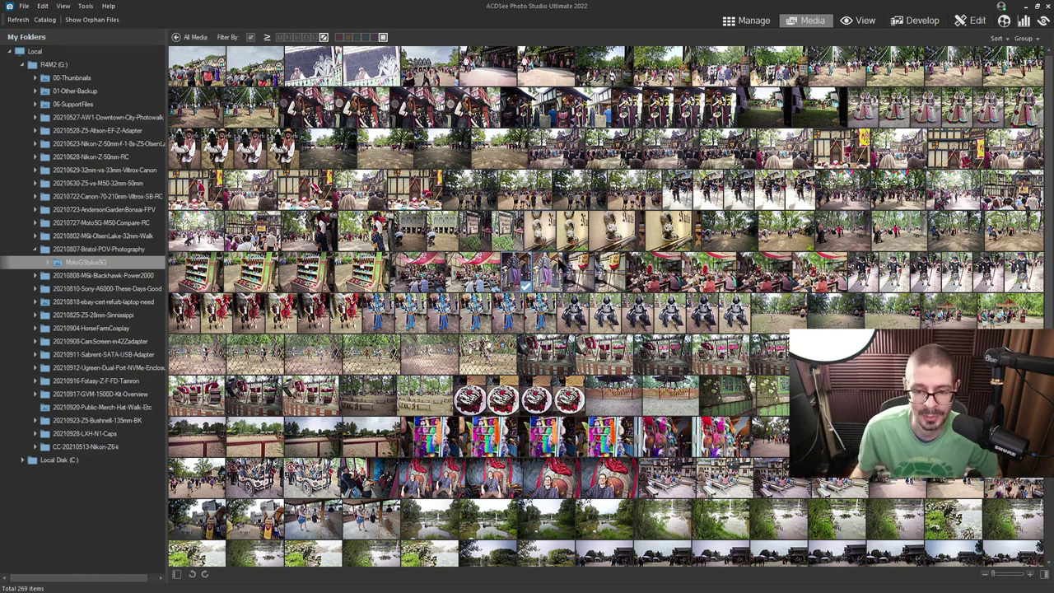
Step: Select a run of photos, narrow to one, and view it at full size
shift+click(736, 317)
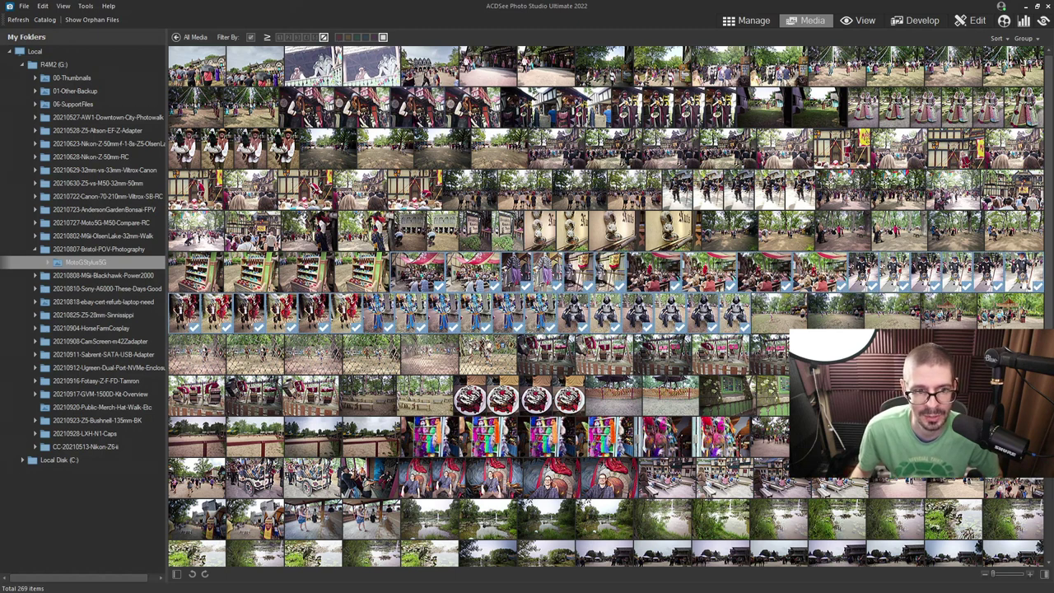
click(500, 148)
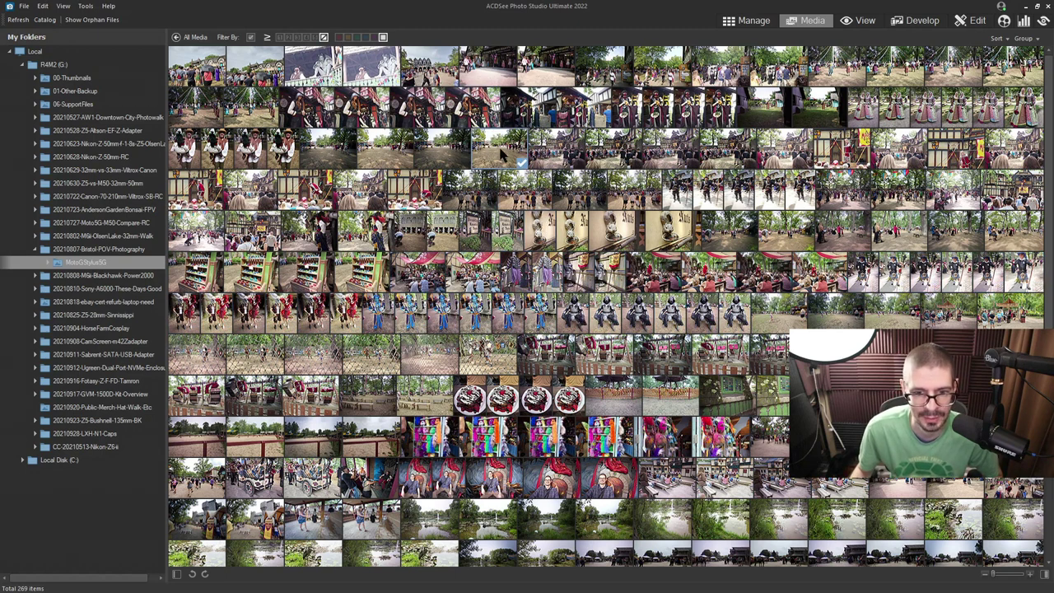
double_click(502, 161)
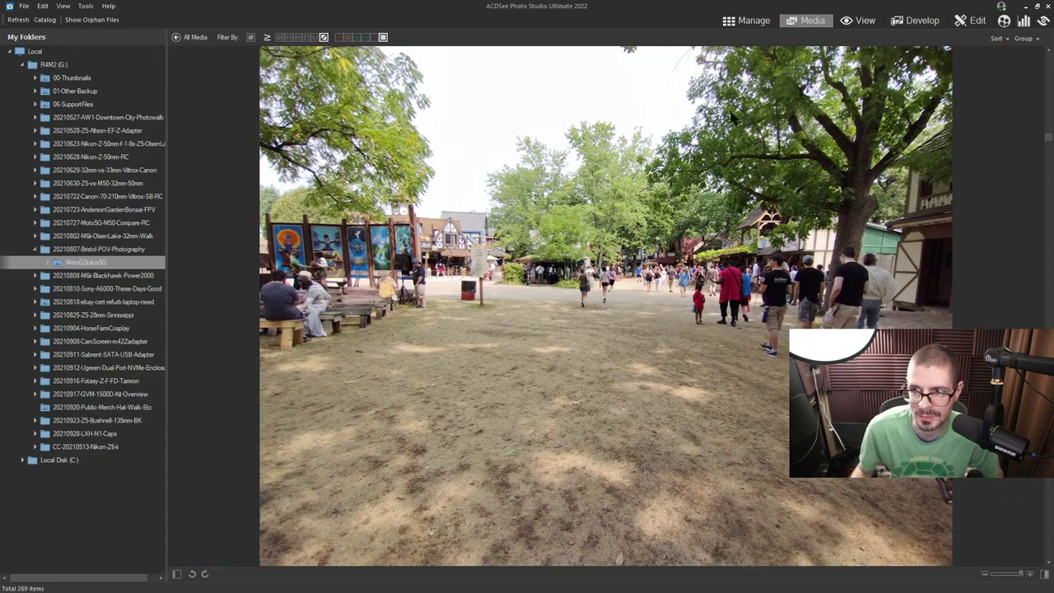
Step: Return to All Media with smaller thumbnails and open the library Dashboard
click(195, 37)
mouse_move(887, 576)
mouse_down()
mouse_move(878, 577)
mouse_move(894, 574)
mouse_up()
scroll(552, 304, down, 12)
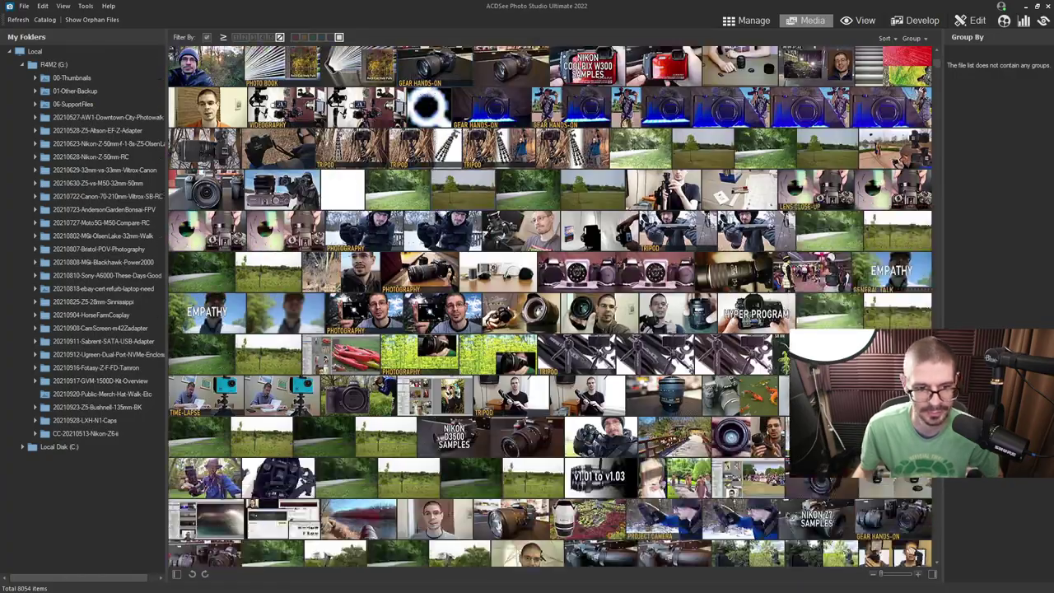
scroll(475, 239, down, 10)
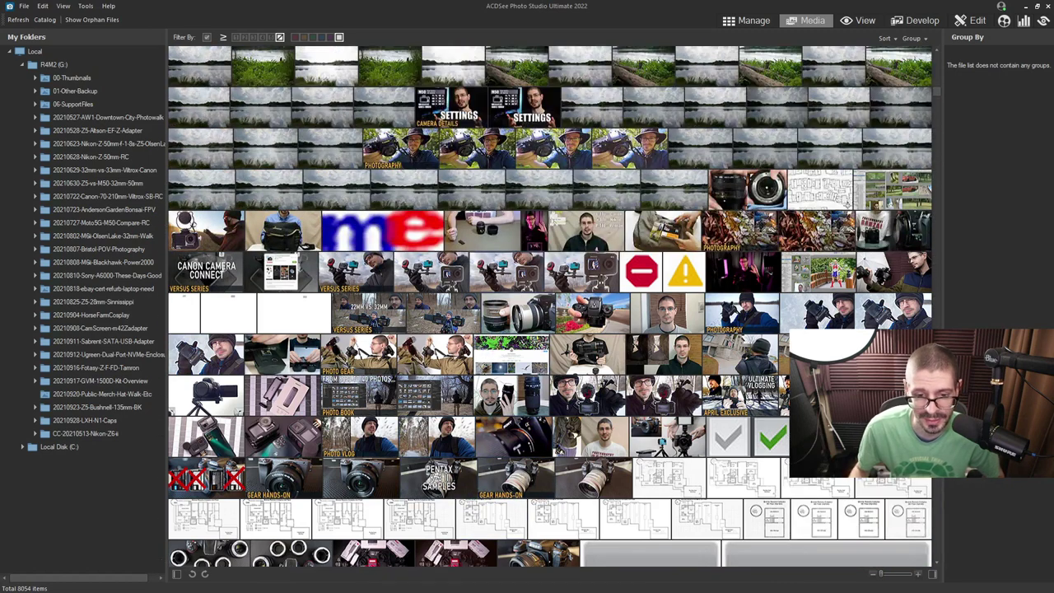
click(1024, 21)
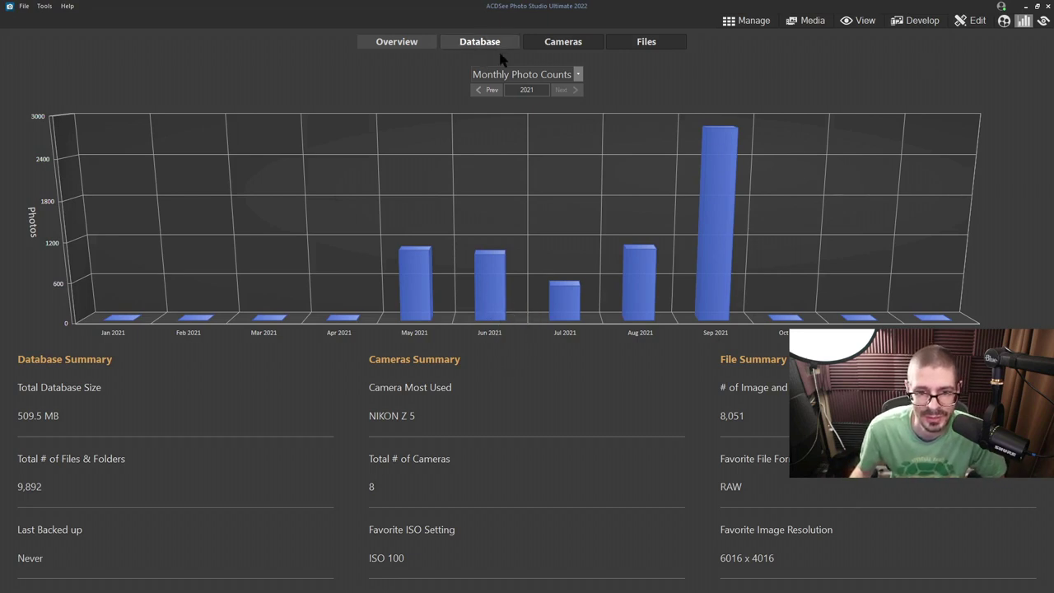
Step: Browse the Dashboard's Database, Cameras (per-camera and ISO counts) and Files statistics pages
click(476, 43)
click(579, 42)
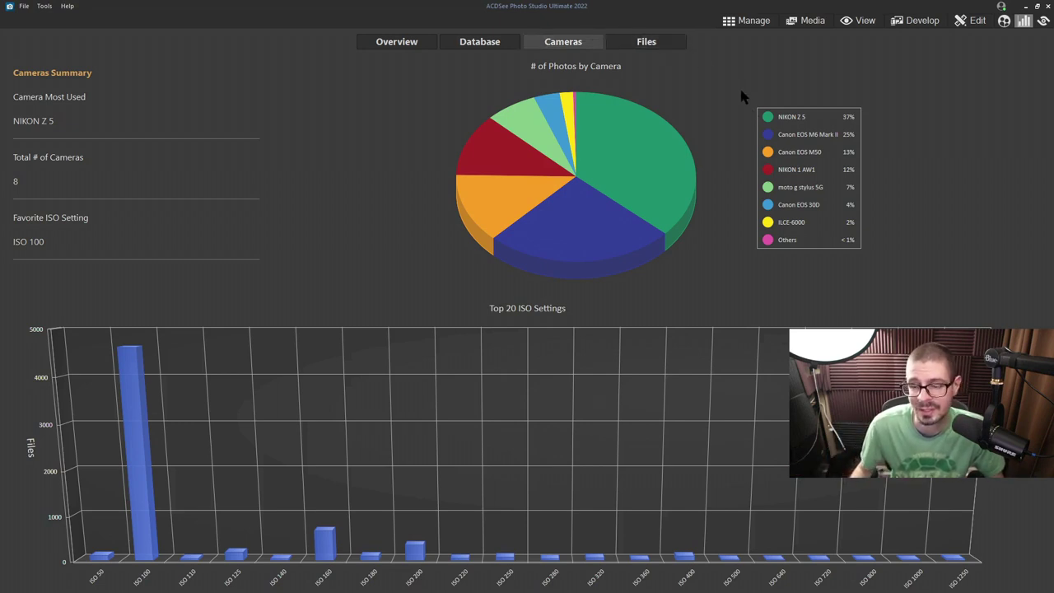
mouse_move(788, 149)
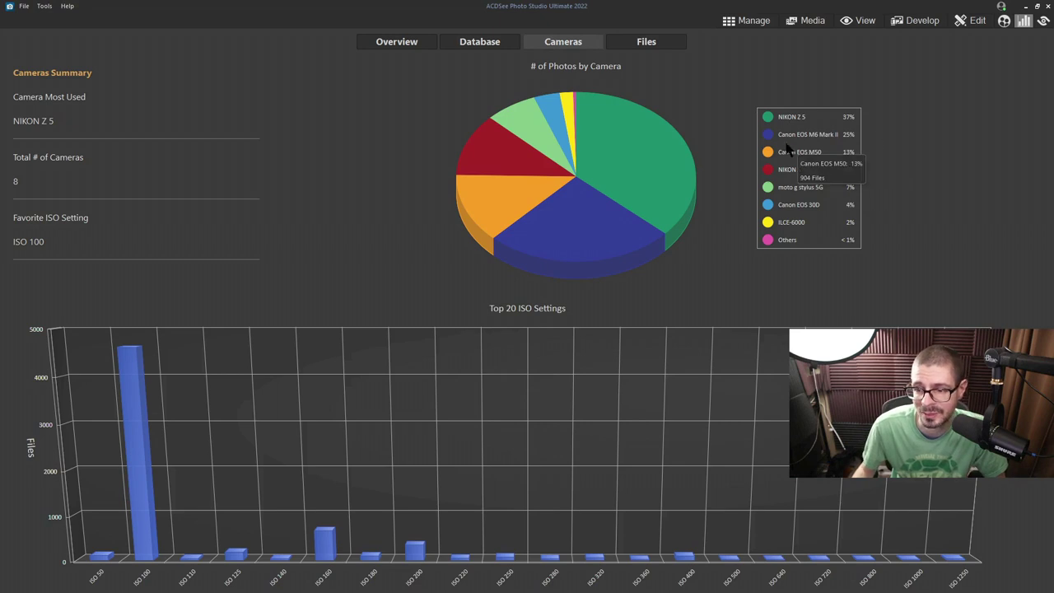
mouse_move(794, 182)
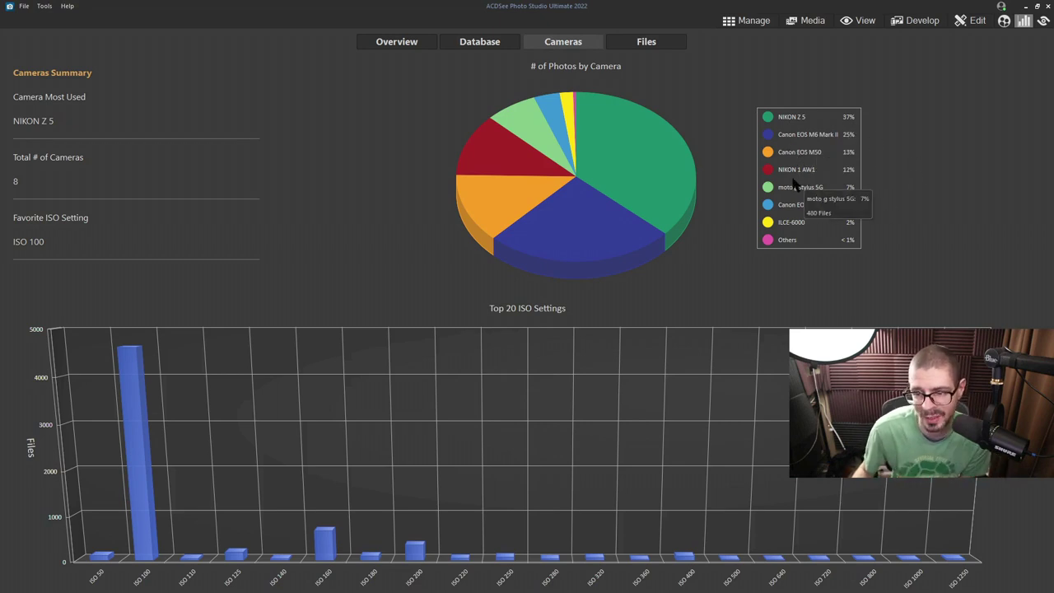
mouse_move(786, 212)
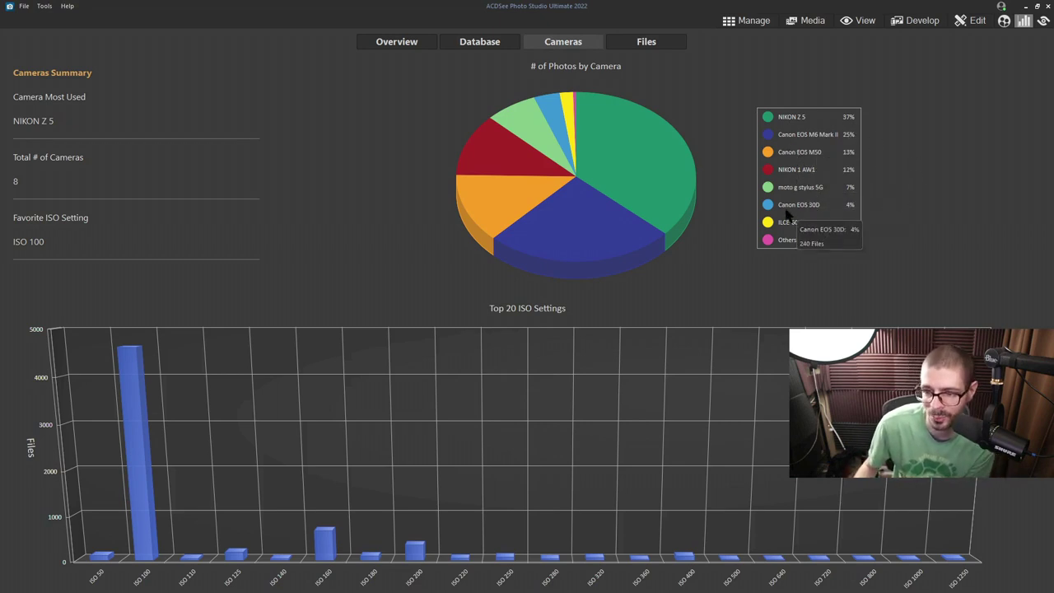
mouse_move(791, 234)
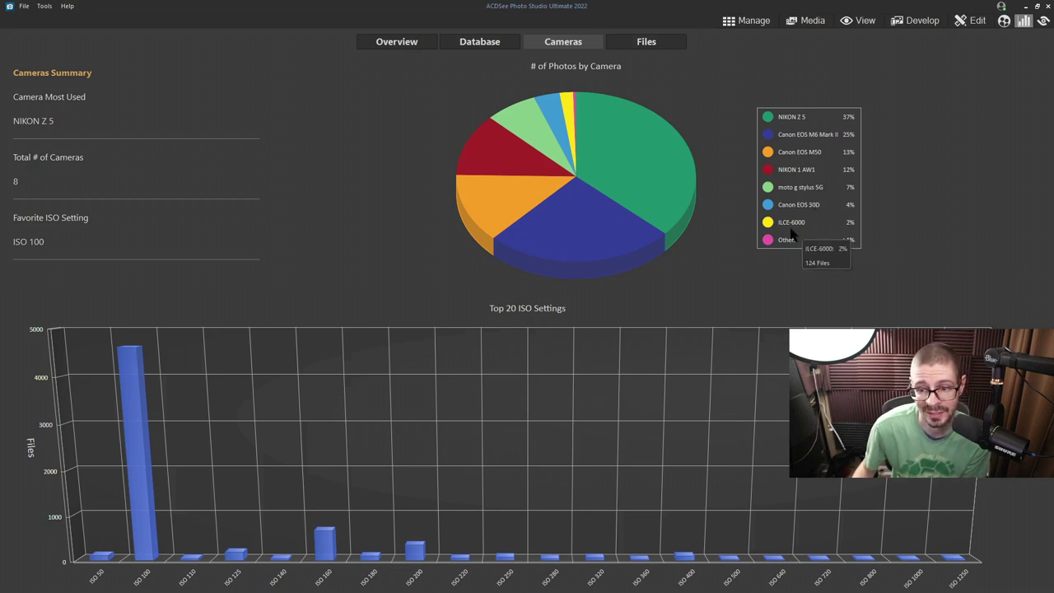
mouse_move(566, 253)
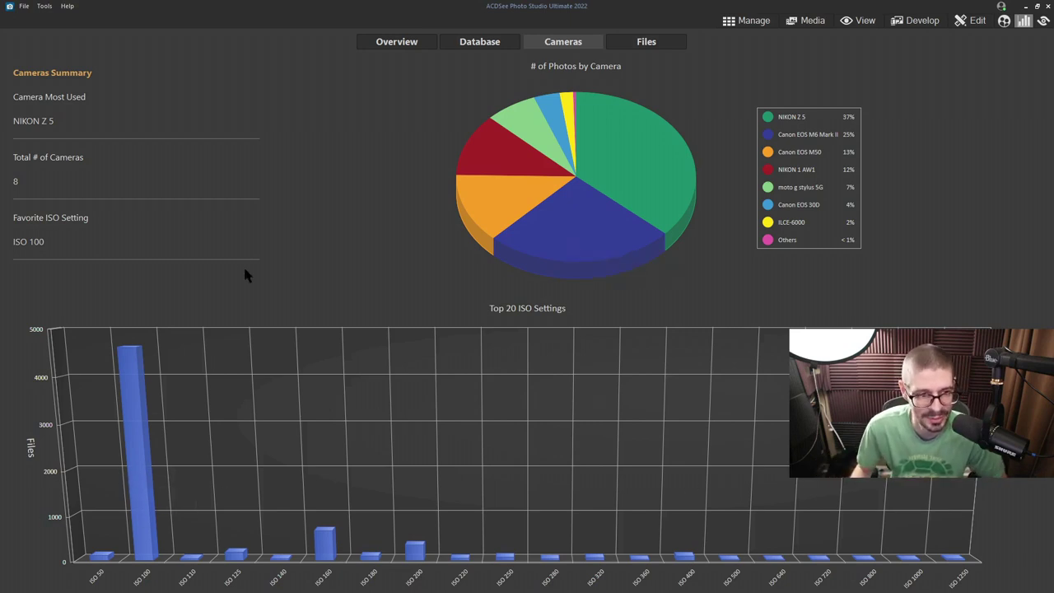
click(646, 41)
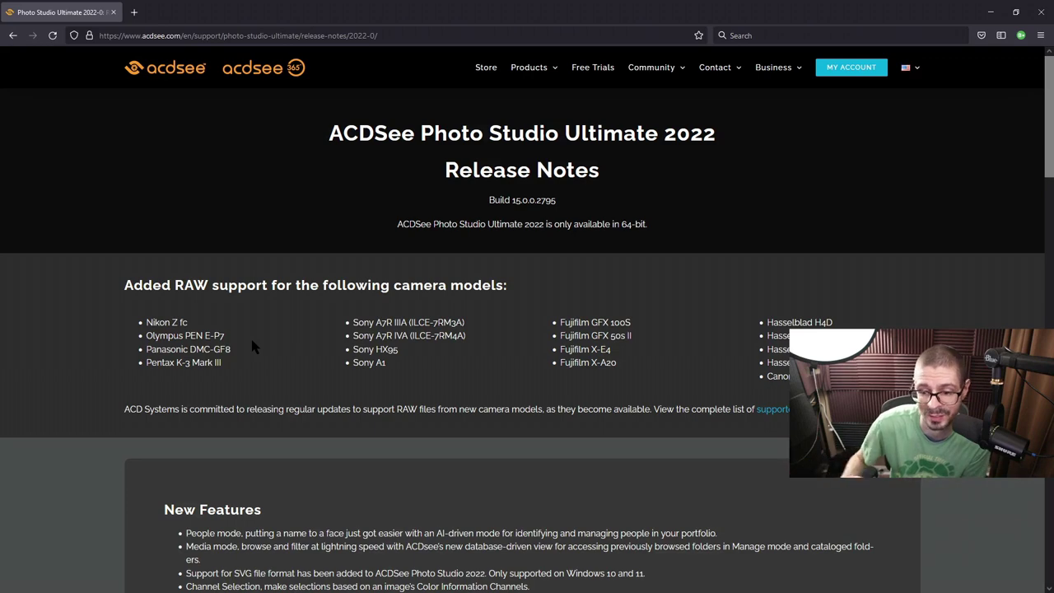
Step: Scroll the ACDSee 2022 release notes down to New Features, Improvements and Known Issues
scroll(452, 302, down, 3)
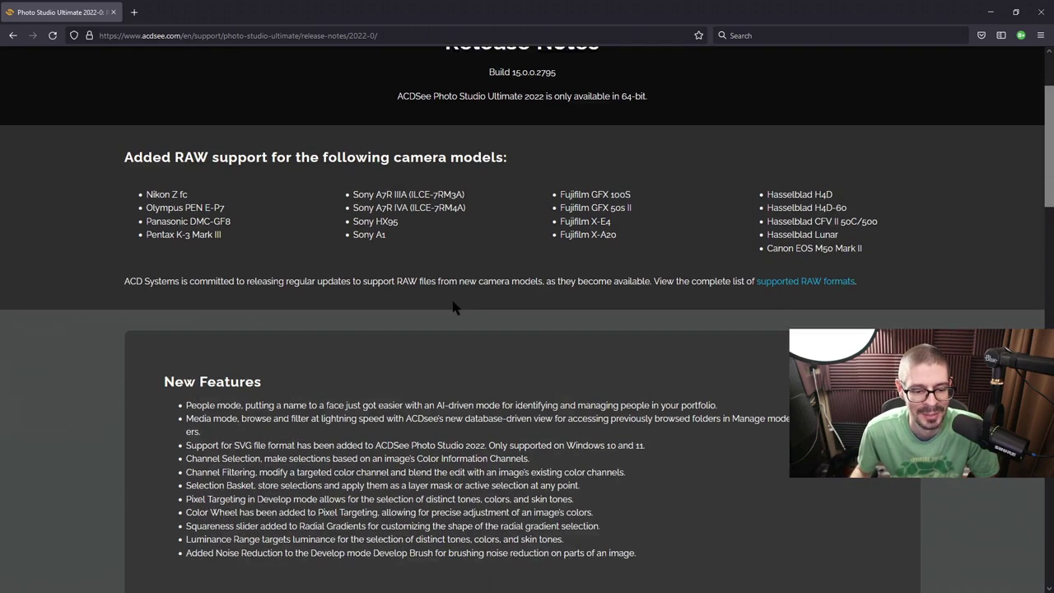
scroll(451, 307, down, 5)
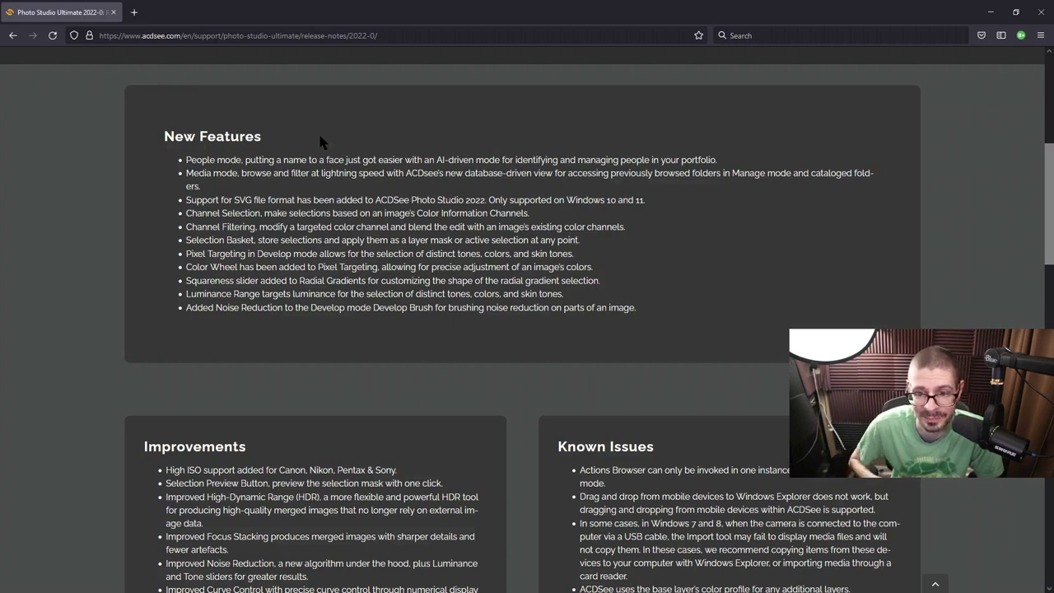
scroll(680, 321, up, 5)
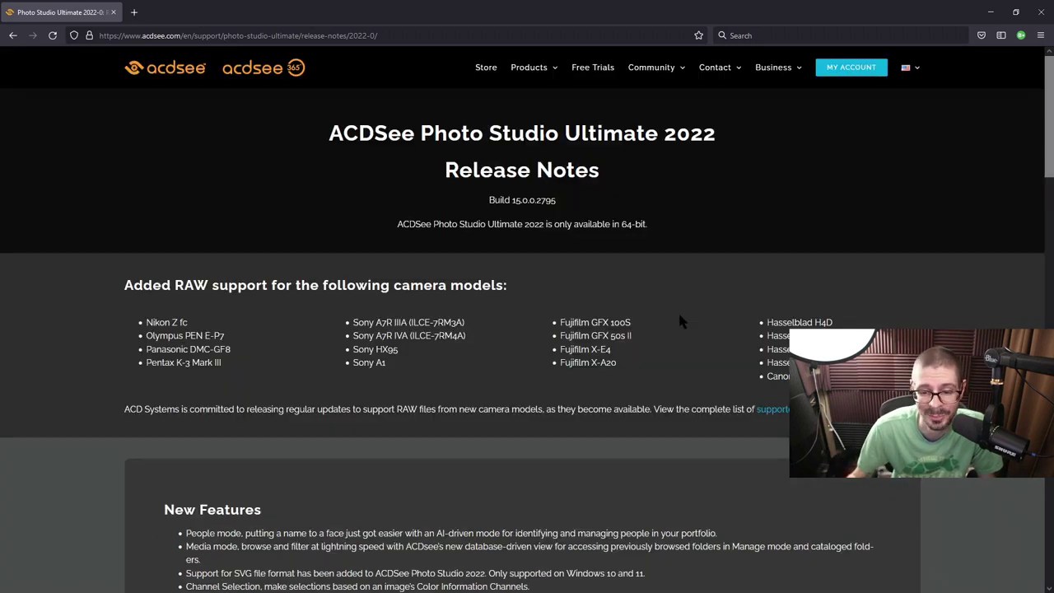